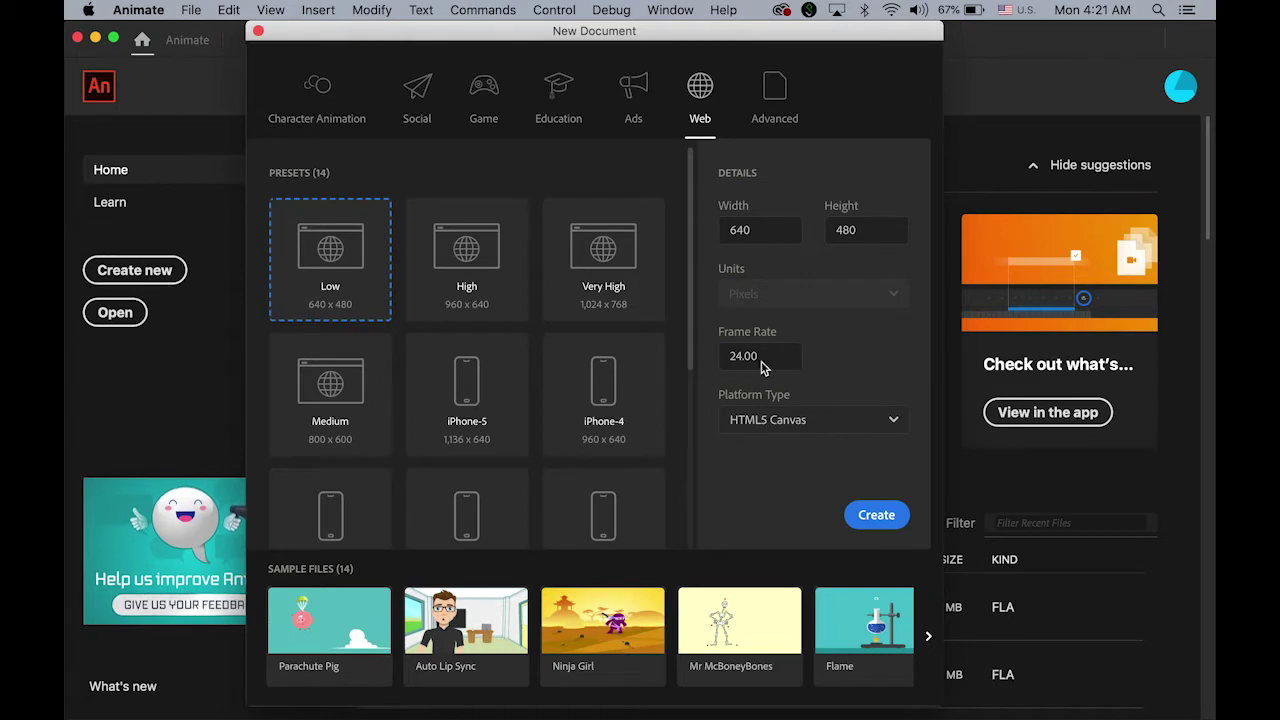
- Create a 640 × 480 HTML5 Canvas document at 24 fps from the Web Low preset
{"action": "left_click", "coordinate": [873, 518]}
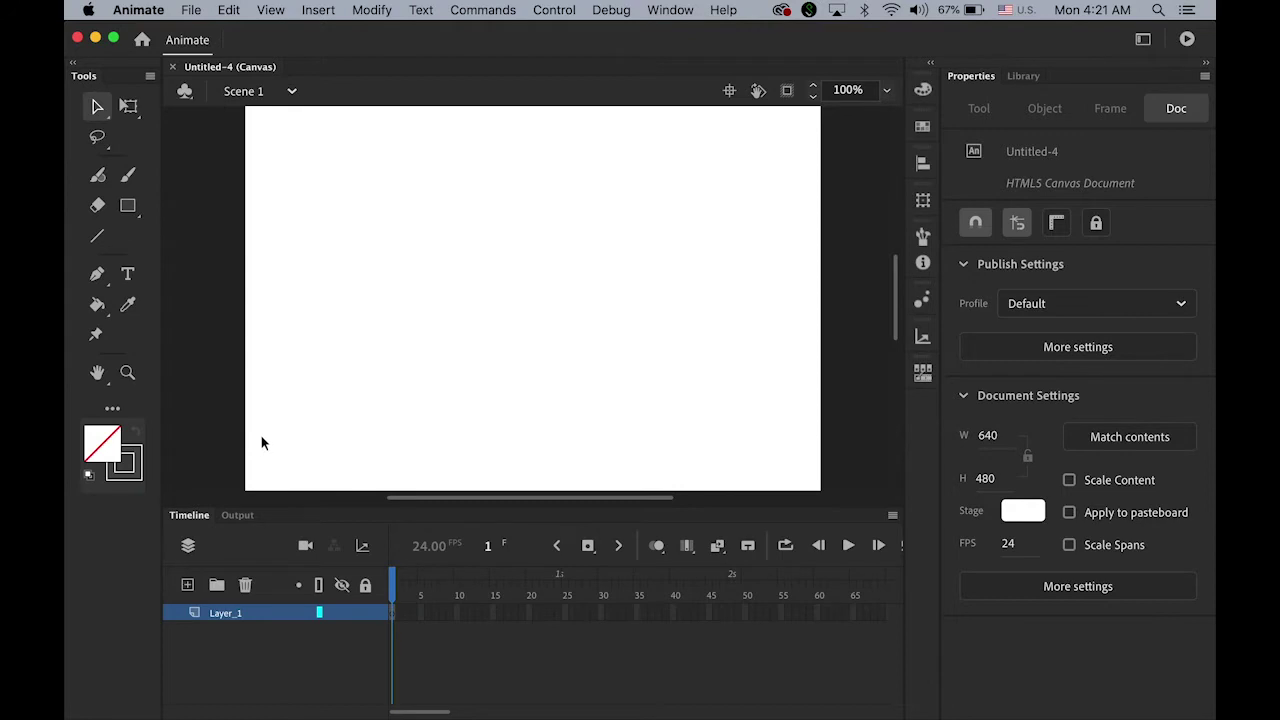
- Fit the stage and set the Rectangle tool to no stroke with a grey linear-gradient fill
{"action": "double_click", "coordinate": [100, 375]}
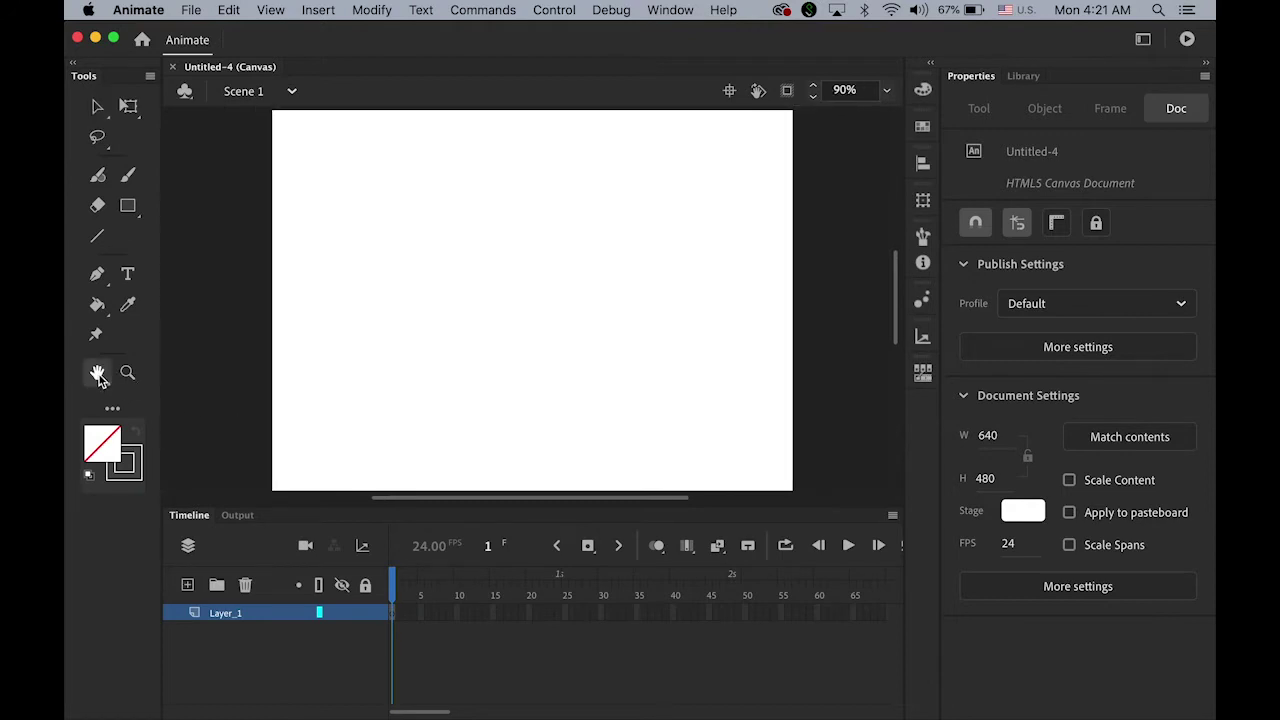
{"action": "left_click", "coordinate": [127, 205]}
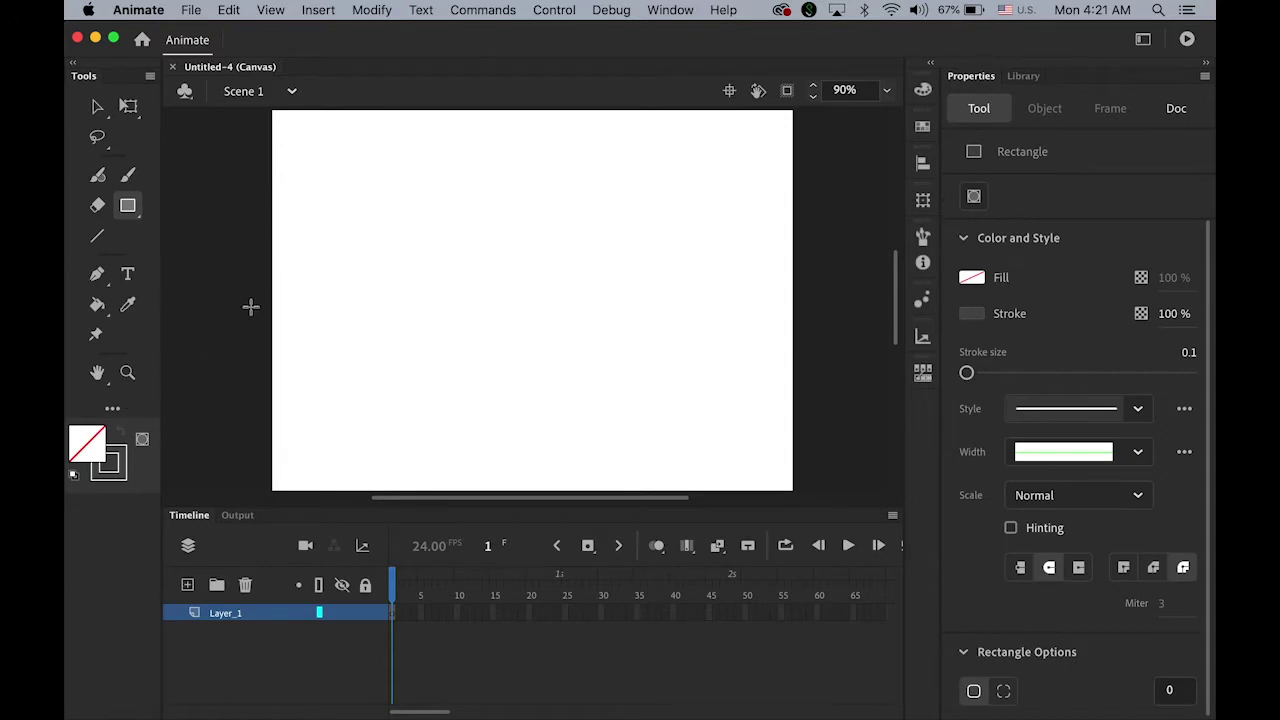
{"action": "left_click", "coordinate": [122, 456]}
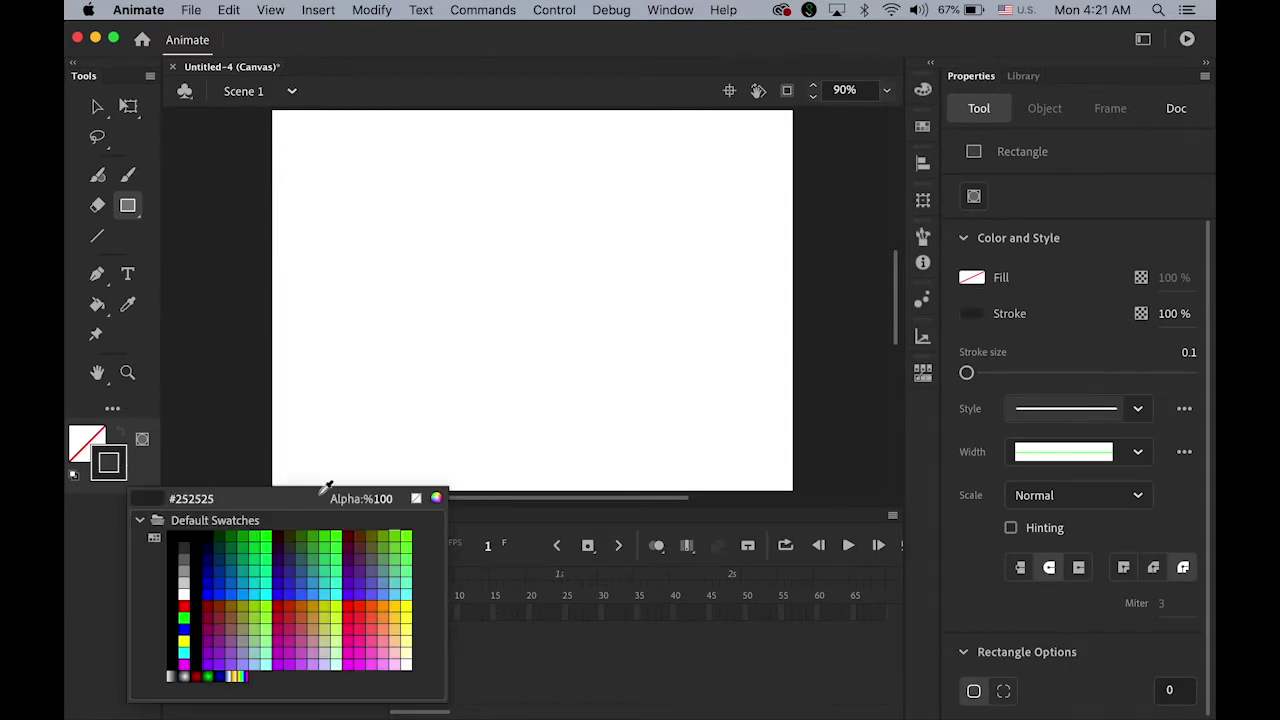
{"action": "left_click", "coordinate": [420, 502]}
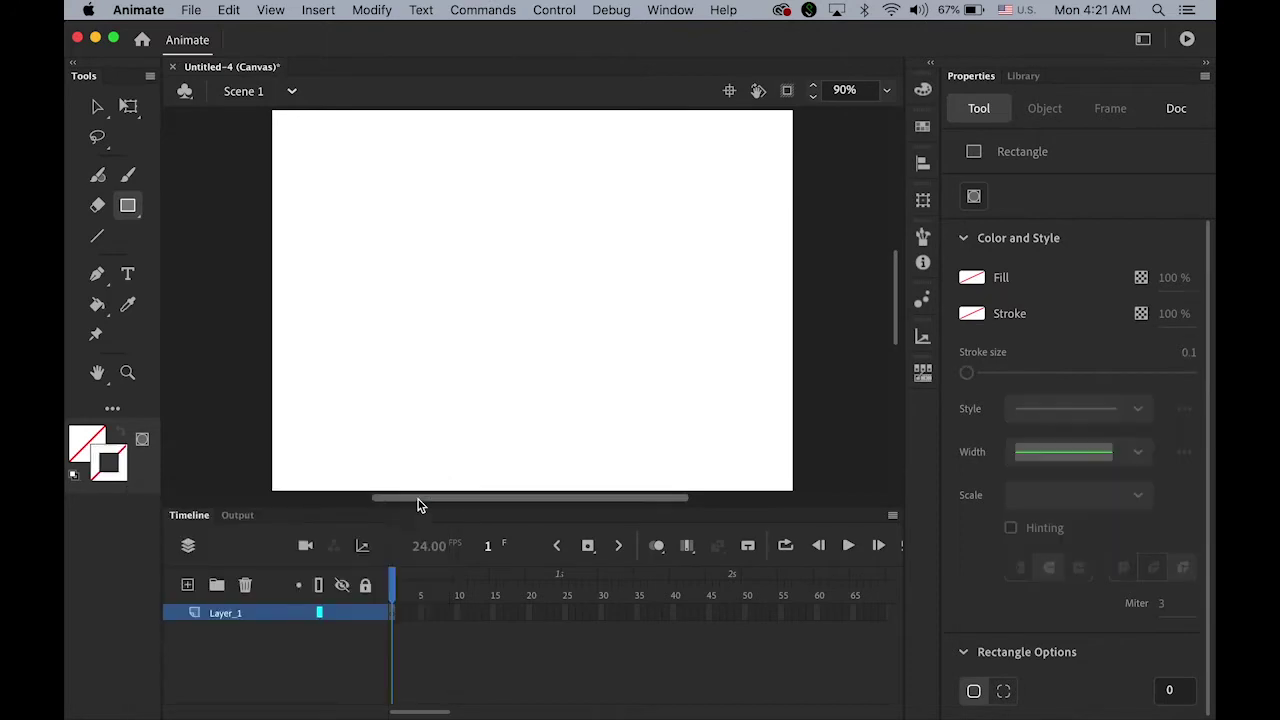
{"action": "left_click", "coordinate": [88, 446]}
{"action": "left_click", "coordinate": [172, 676]}
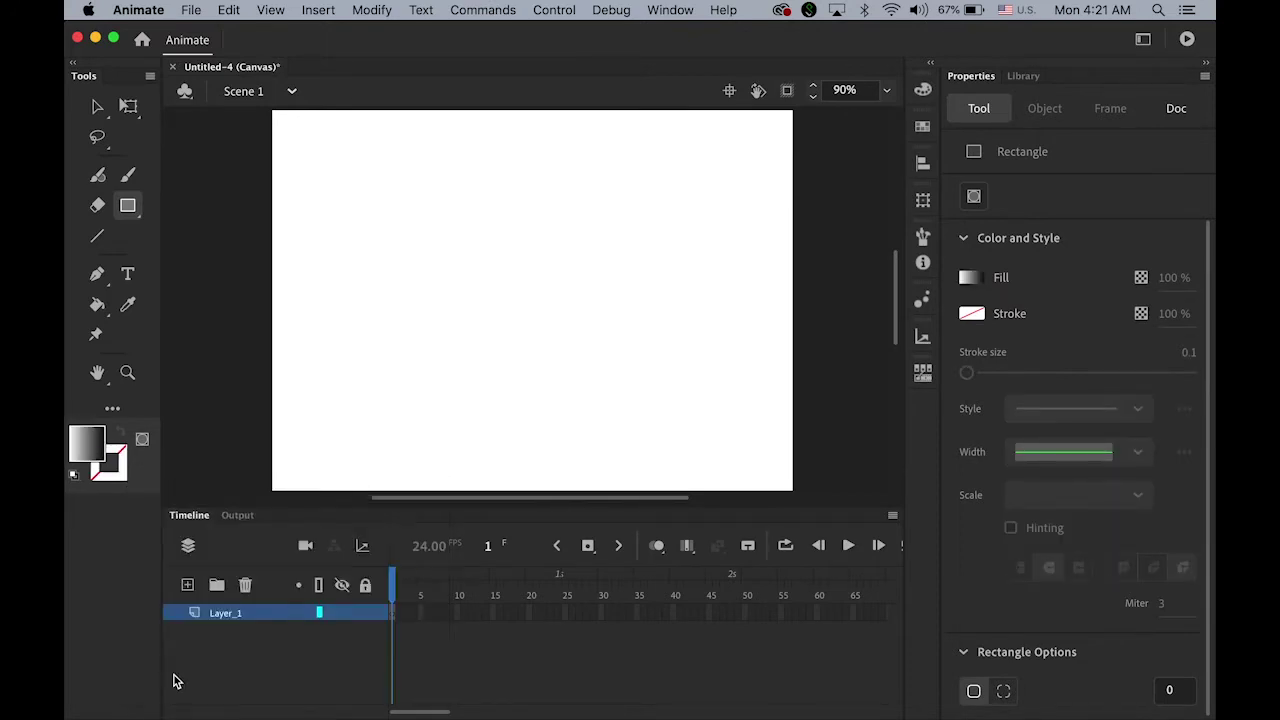
- Draw a gradient rectangle mid-stage and rotate it 90° to stand upright
{"action": "left_click_drag", "start_coordinate": [322, 188], "coordinate": [660, 398]}
{"action": "left_click", "coordinate": [128, 106]}
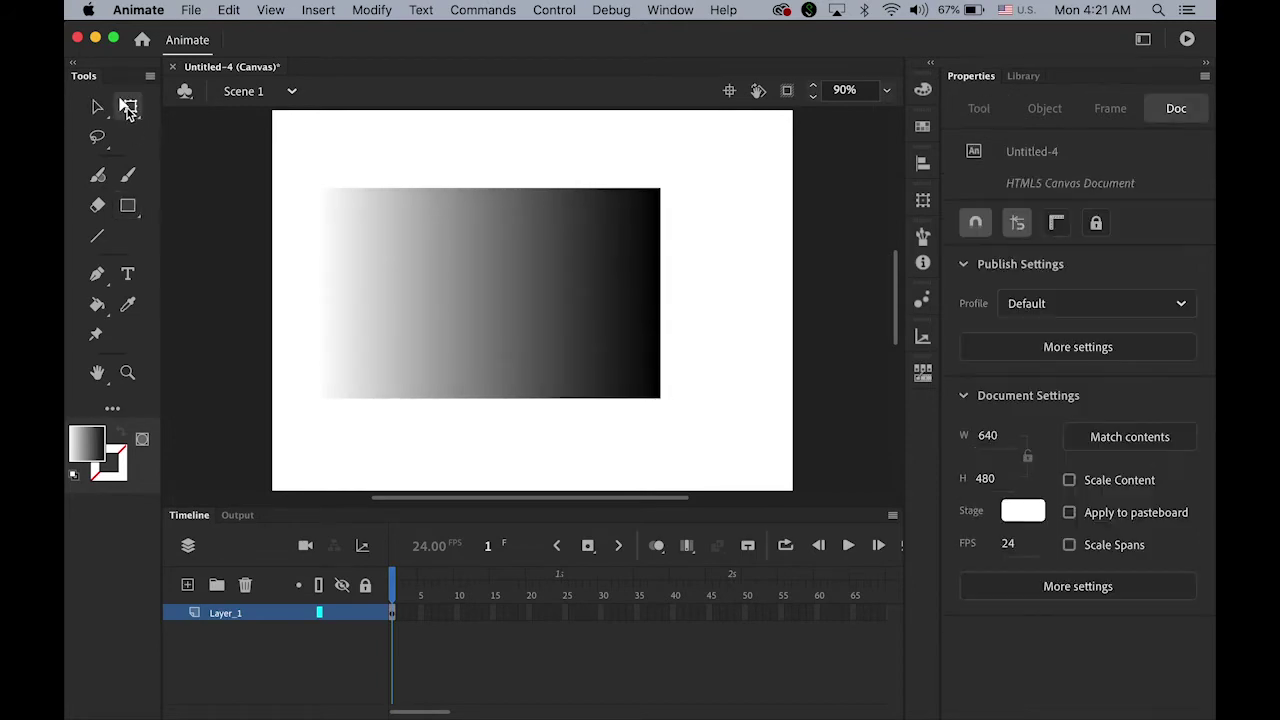
{"action": "left_click", "coordinate": [495, 281]}
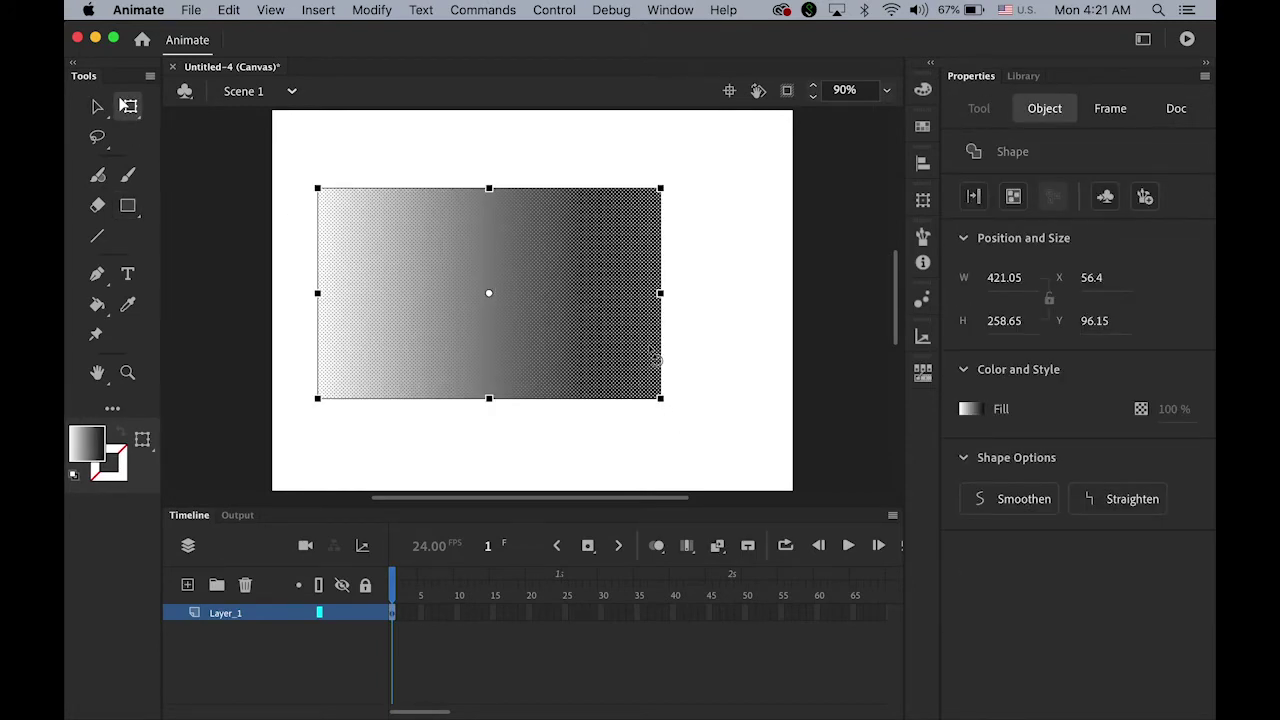
{"action": "left_click_drag", "start_coordinate": [649, 339], "coordinate": [551, 254]}
{"action": "left_click", "coordinate": [97, 106]}
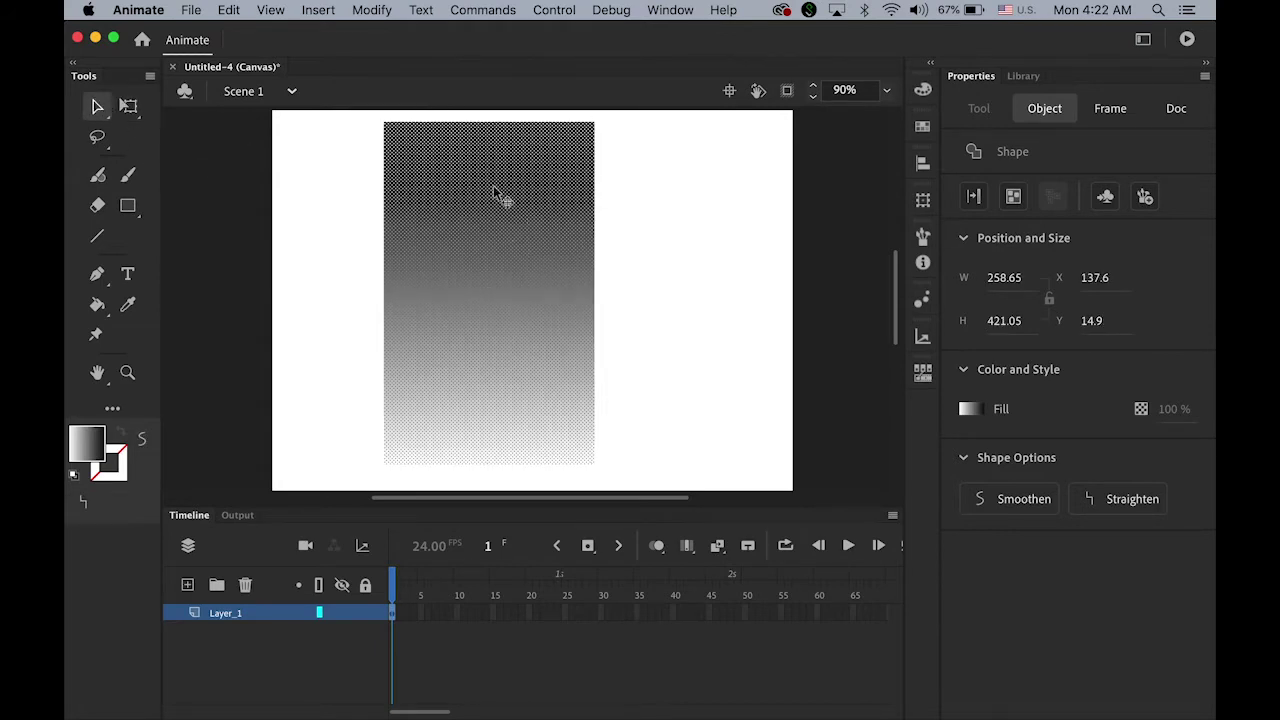
- Size the rectangle to 640 × 480 at X 0, Y 0 and deselect it
{"action": "left_click", "coordinate": [1003, 277]}
{"action": "type", "text": "640"}
{"action": "key", "text": "Tab"}
{"action": "type", "text": "480"}
{"action": "key", "text": "Return"}
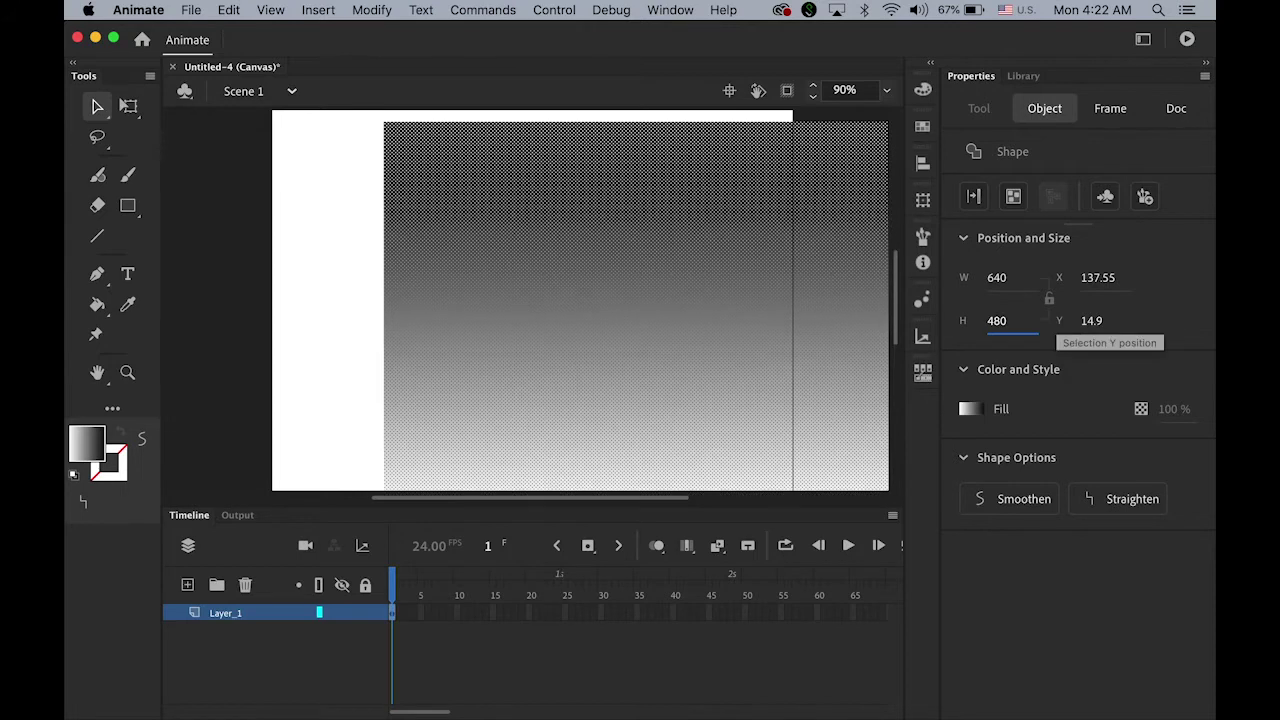
{"action": "left_click", "coordinate": [1097, 280]}
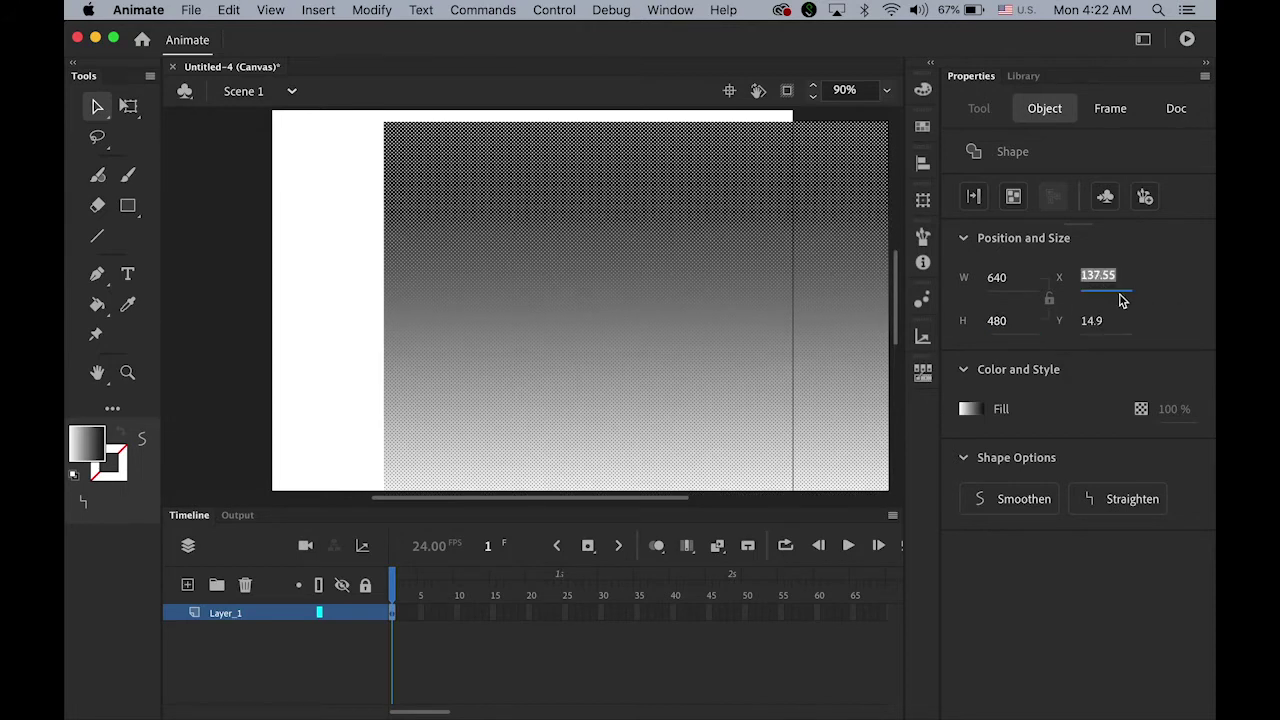
{"action": "type", "text": "0"}
{"action": "key", "text": "Tab"}
{"action": "type", "text": "0"}
{"action": "key", "text": "Return"}
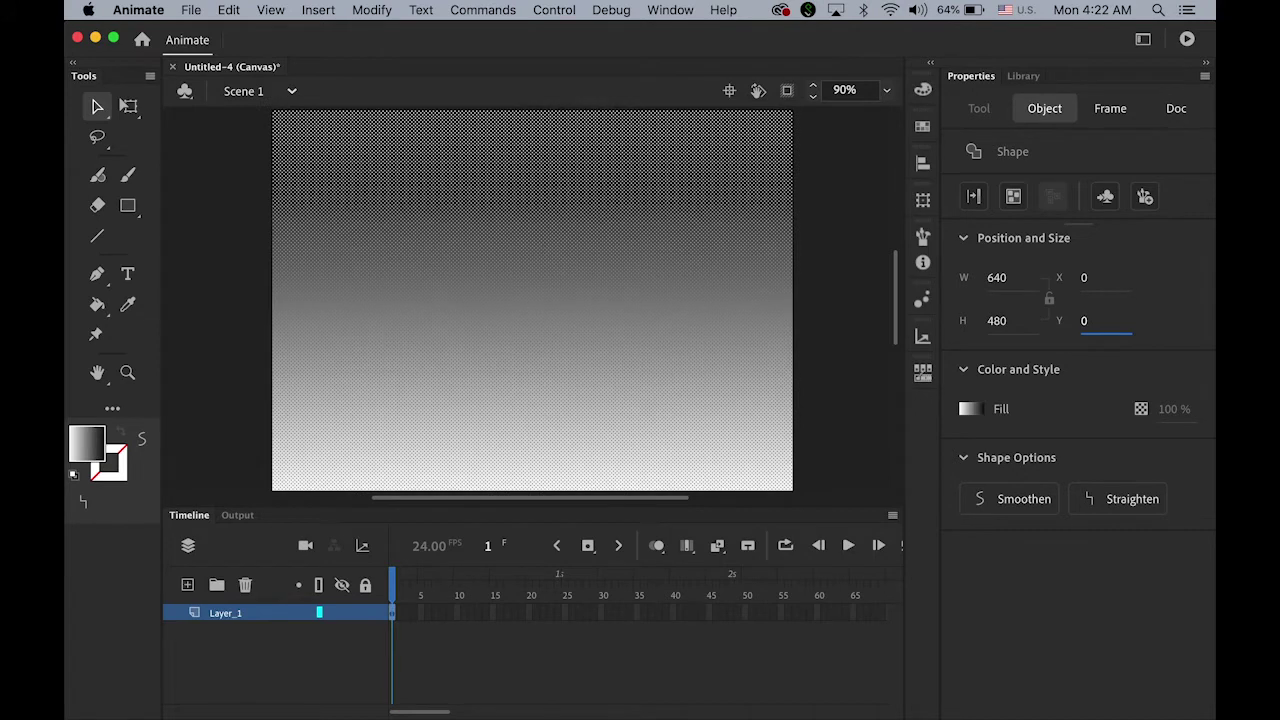
{"action": "left_click", "coordinate": [172, 221]}
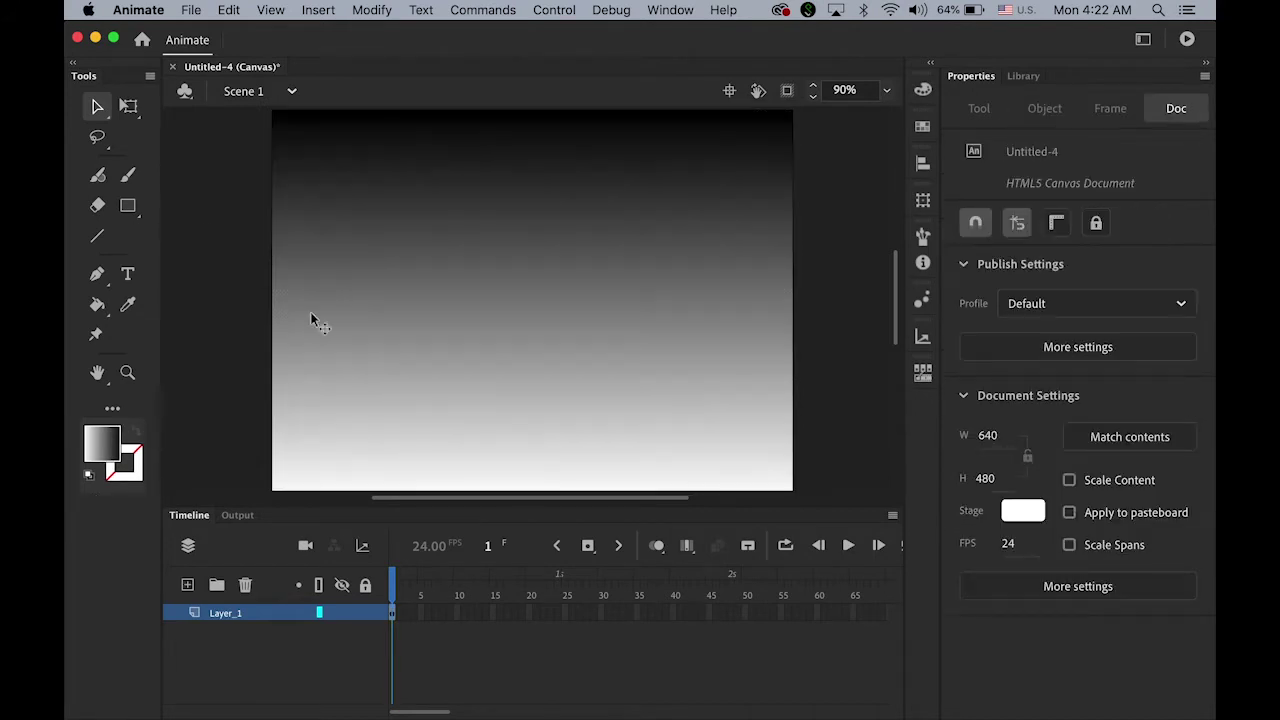
- Rename Layer_1 to BG and lock it
{"action": "double_click", "coordinate": [218, 611]}
{"action": "type", "text": "BG"}
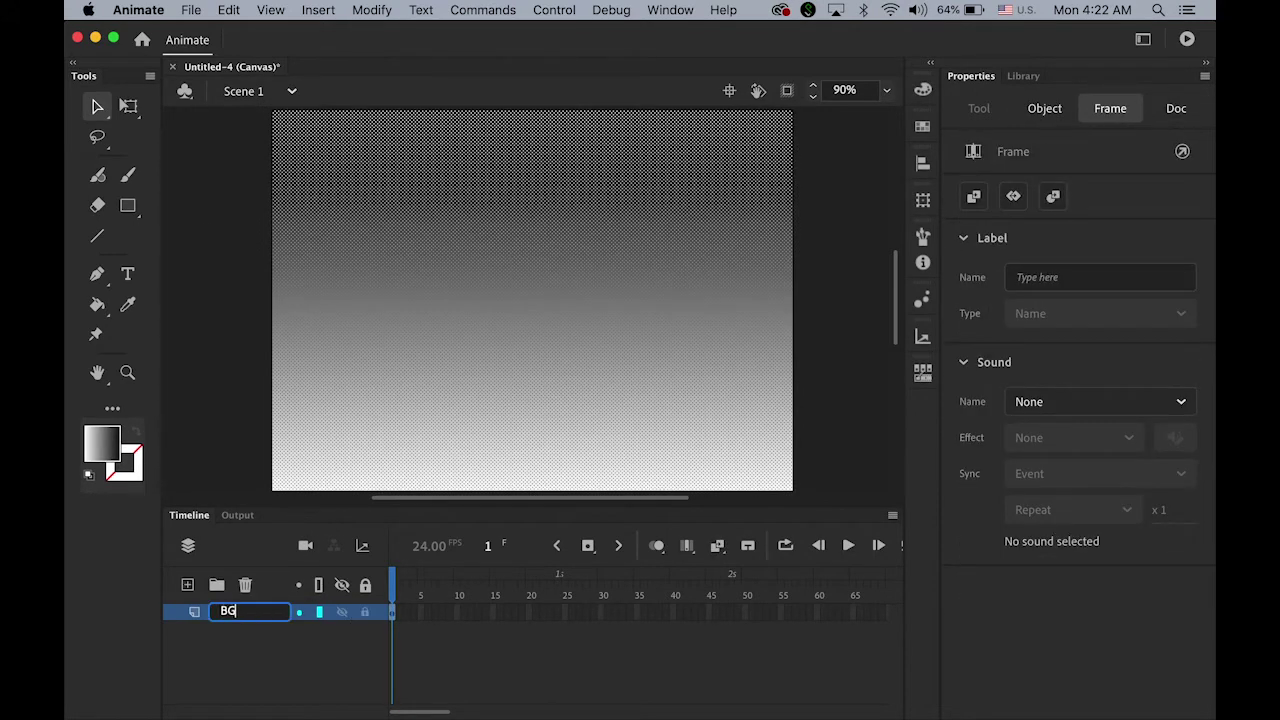
{"action": "key", "text": "Return"}
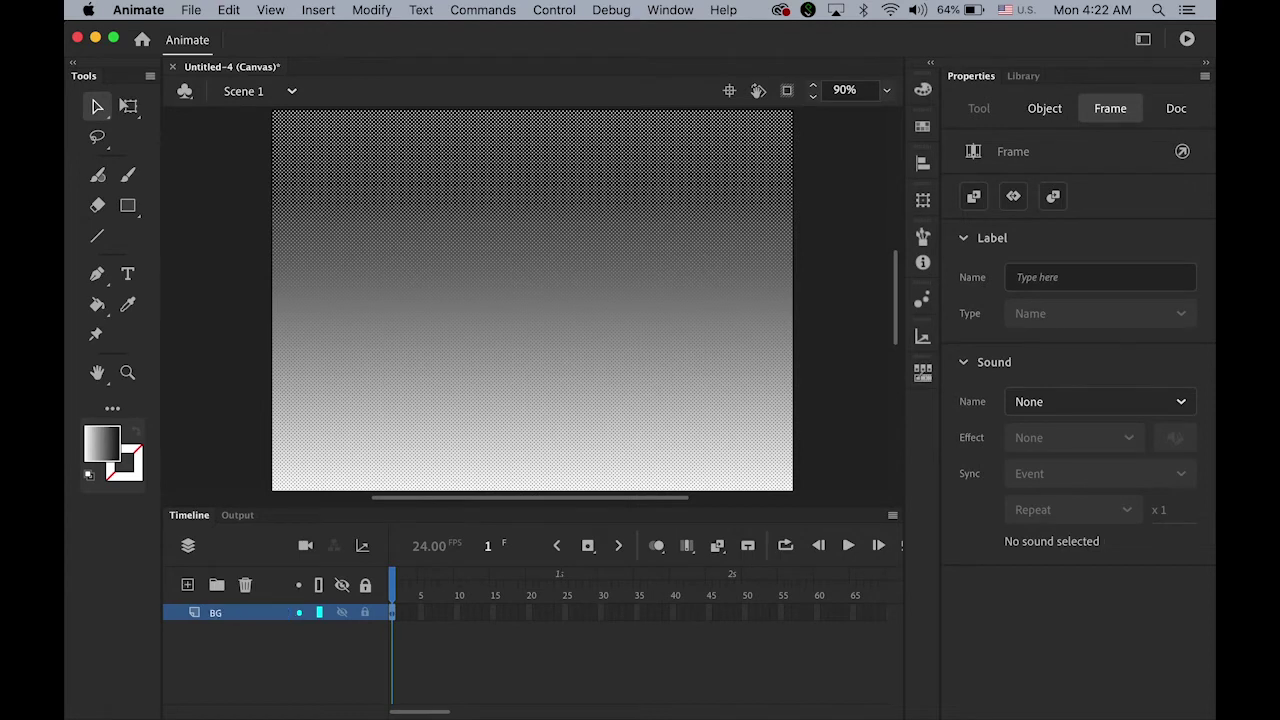
{"action": "left_click", "coordinate": [364, 613]}
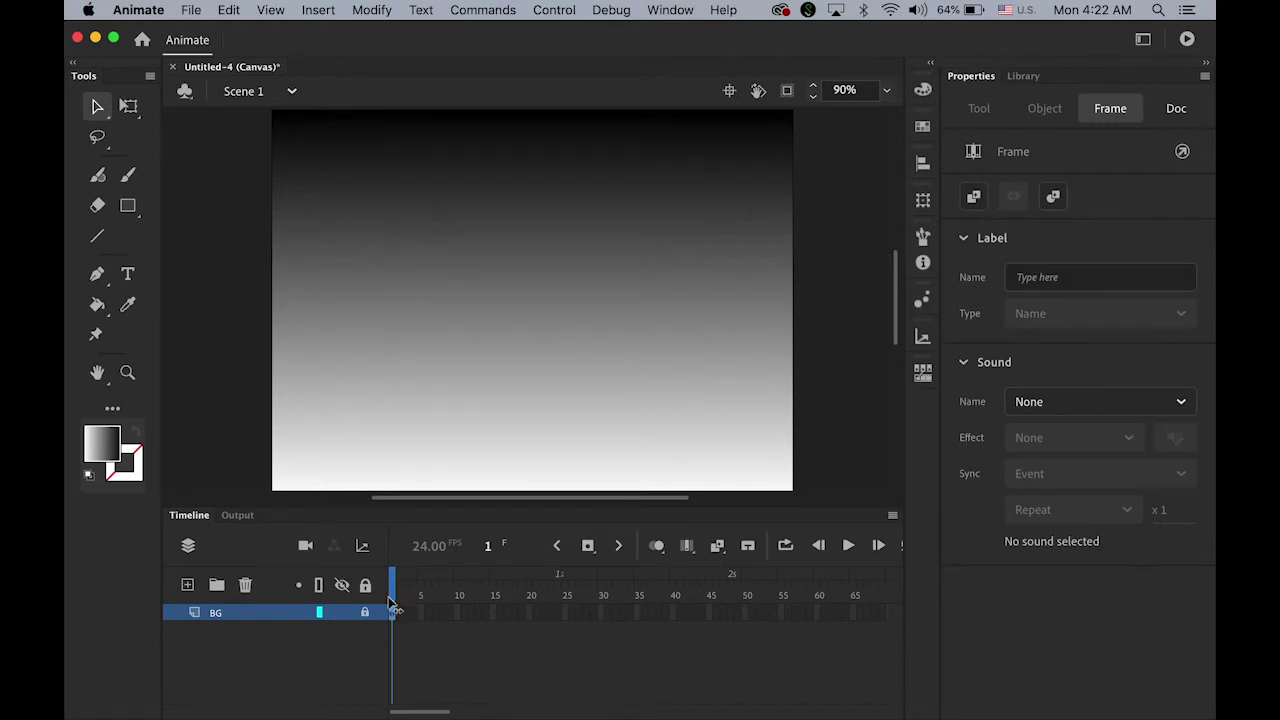
- Add a new layer above BG named JPG
{"action": "left_click", "coordinate": [187, 587]}
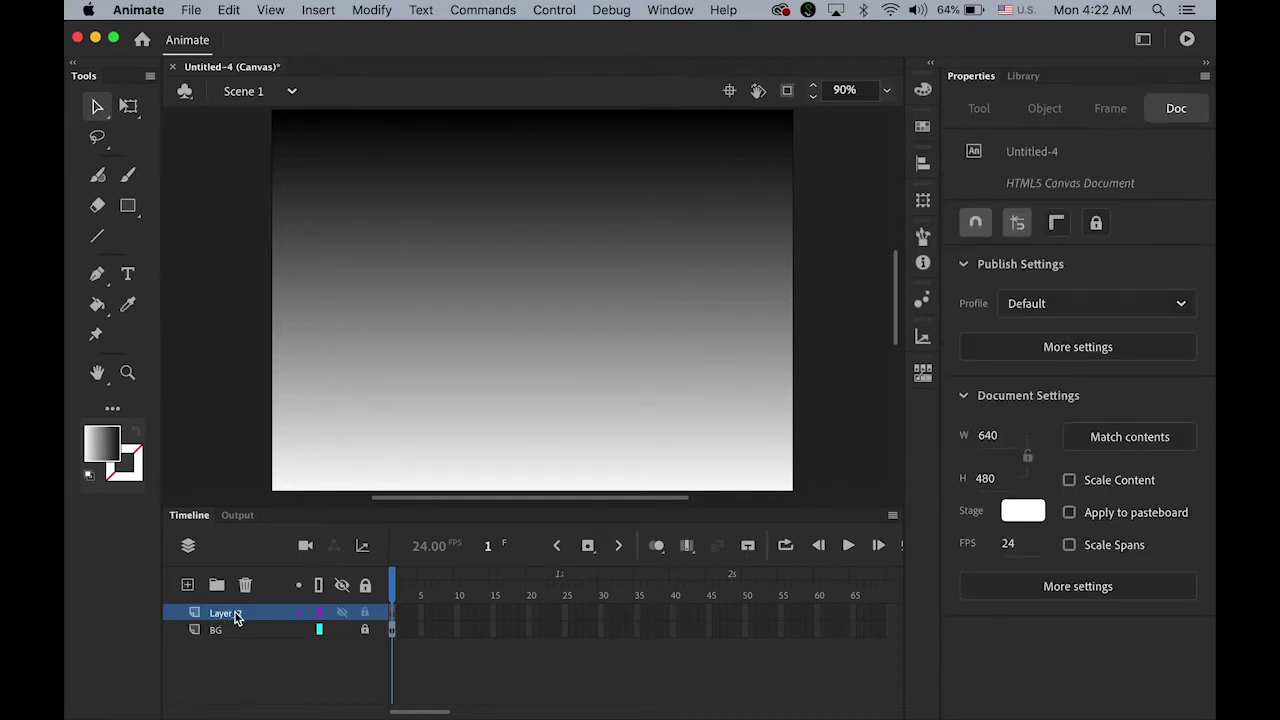
{"action": "double_click", "coordinate": [226, 612]}
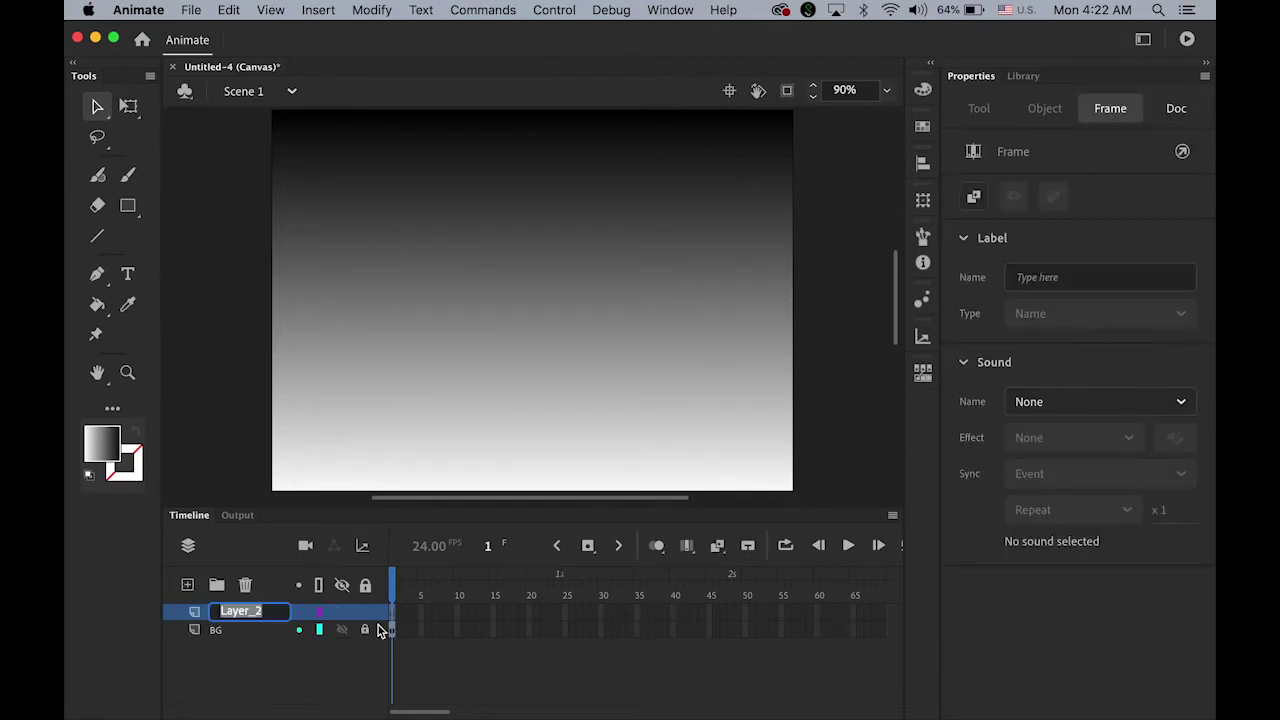
{"action": "type", "text": "JPG"}
{"action": "key", "text": "Return"}
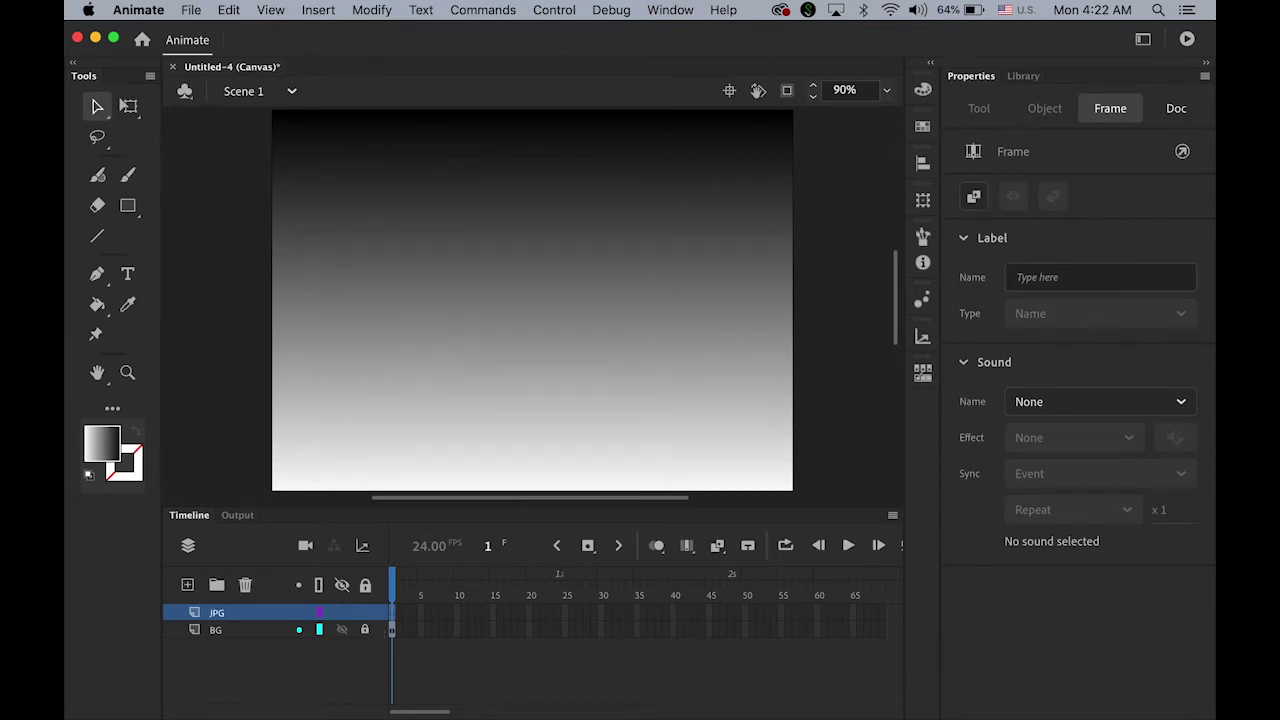
- Import logo.jpg to the stage on the JPG layer and deselect it
{"action": "left_click", "coordinate": [190, 9]}
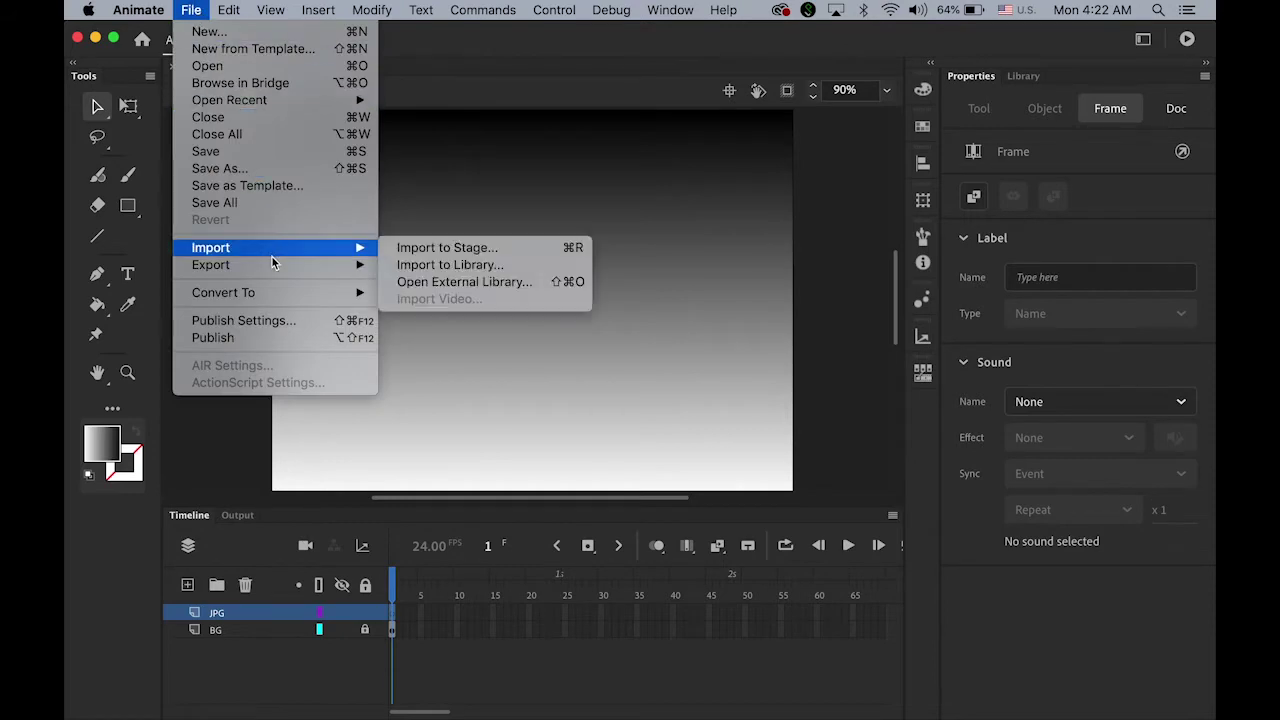
{"action": "mouse_move", "coordinate": [272, 249]}
{"action": "left_click", "coordinate": [420, 251]}
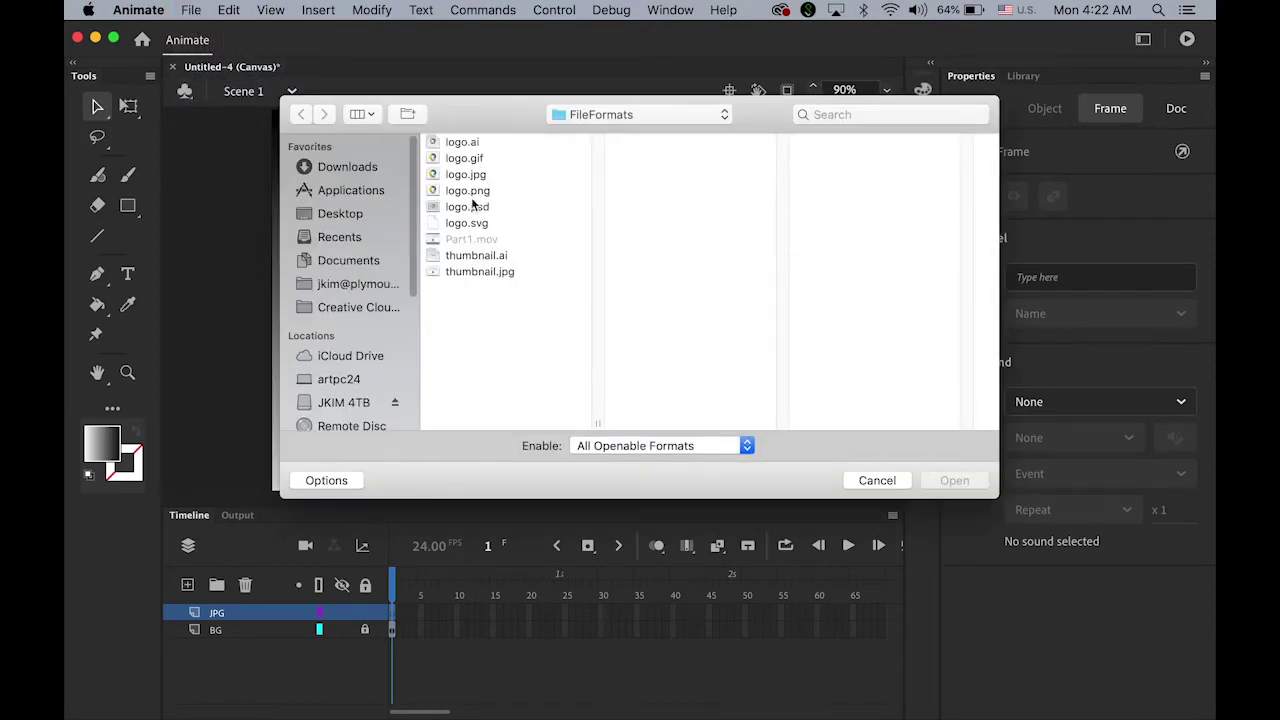
{"action": "left_click", "coordinate": [480, 175]}
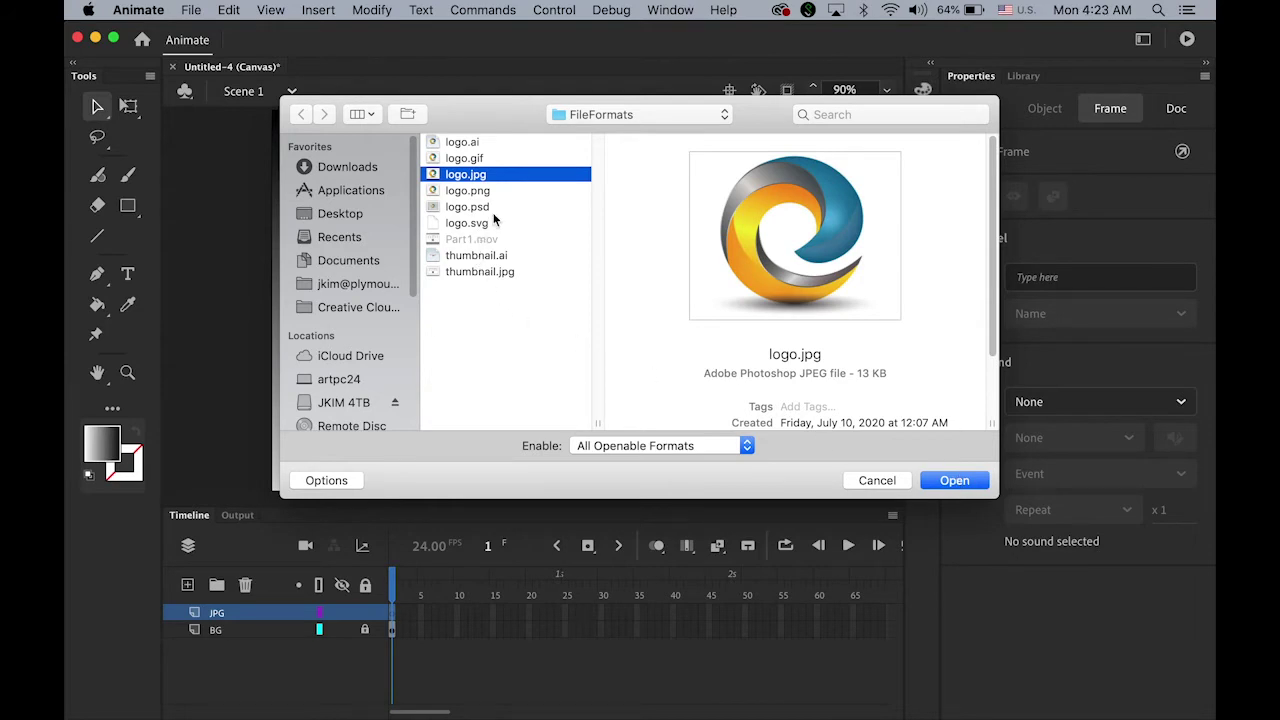
{"action": "left_click", "coordinate": [955, 481]}
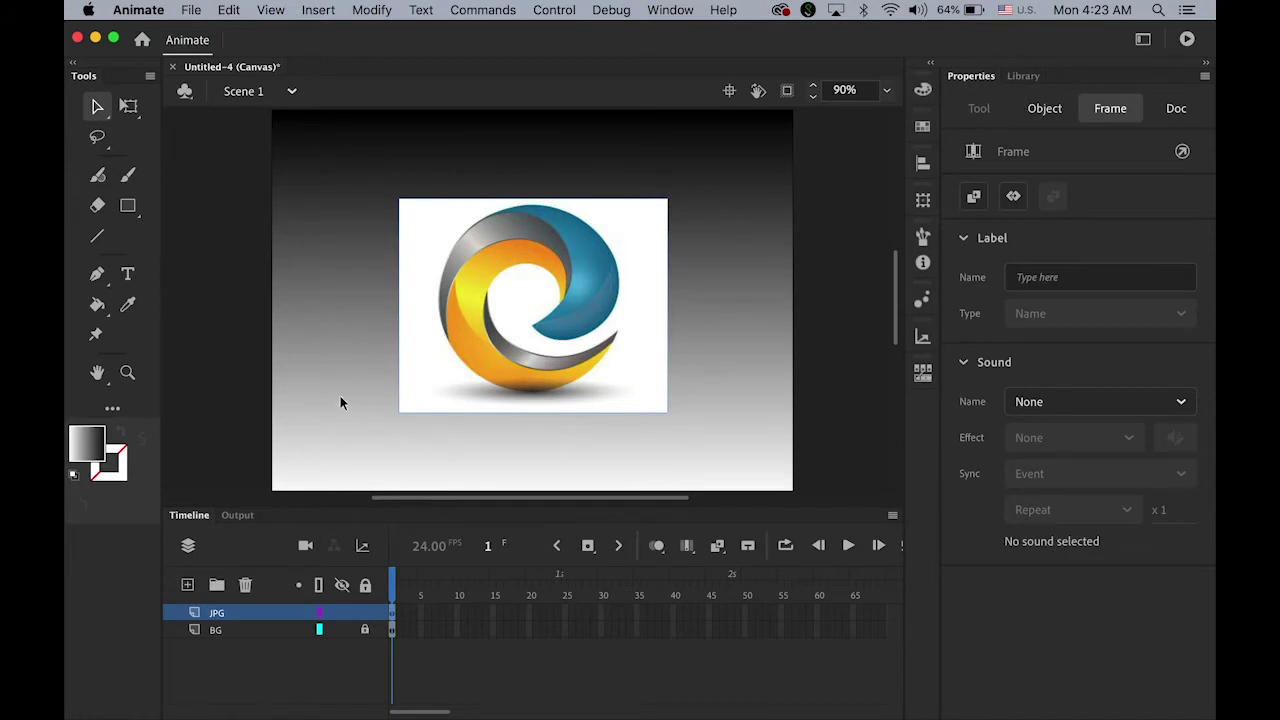
{"action": "left_click", "coordinate": [224, 287]}
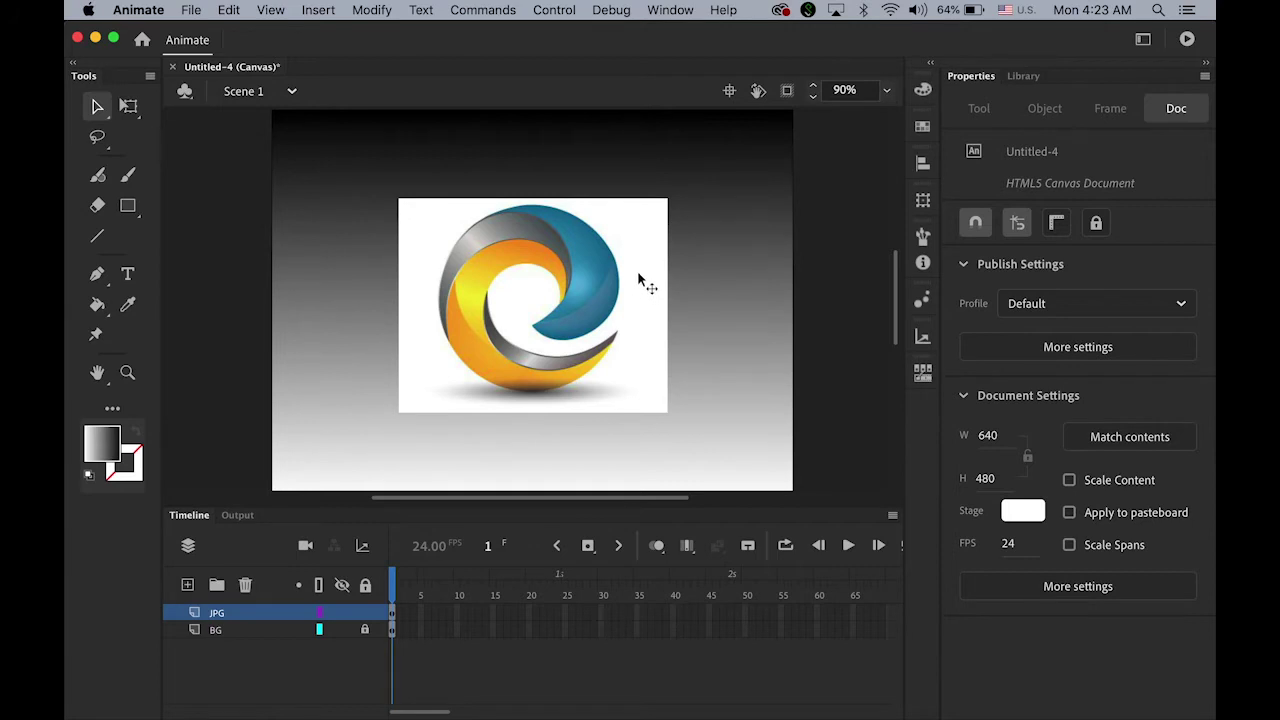
- Hide the JPG layer and add a new layer named GIF above it
{"action": "left_click", "coordinate": [342, 612]}
{"action": "left_click", "coordinate": [187, 584]}
{"action": "double_click", "coordinate": [220, 614]}
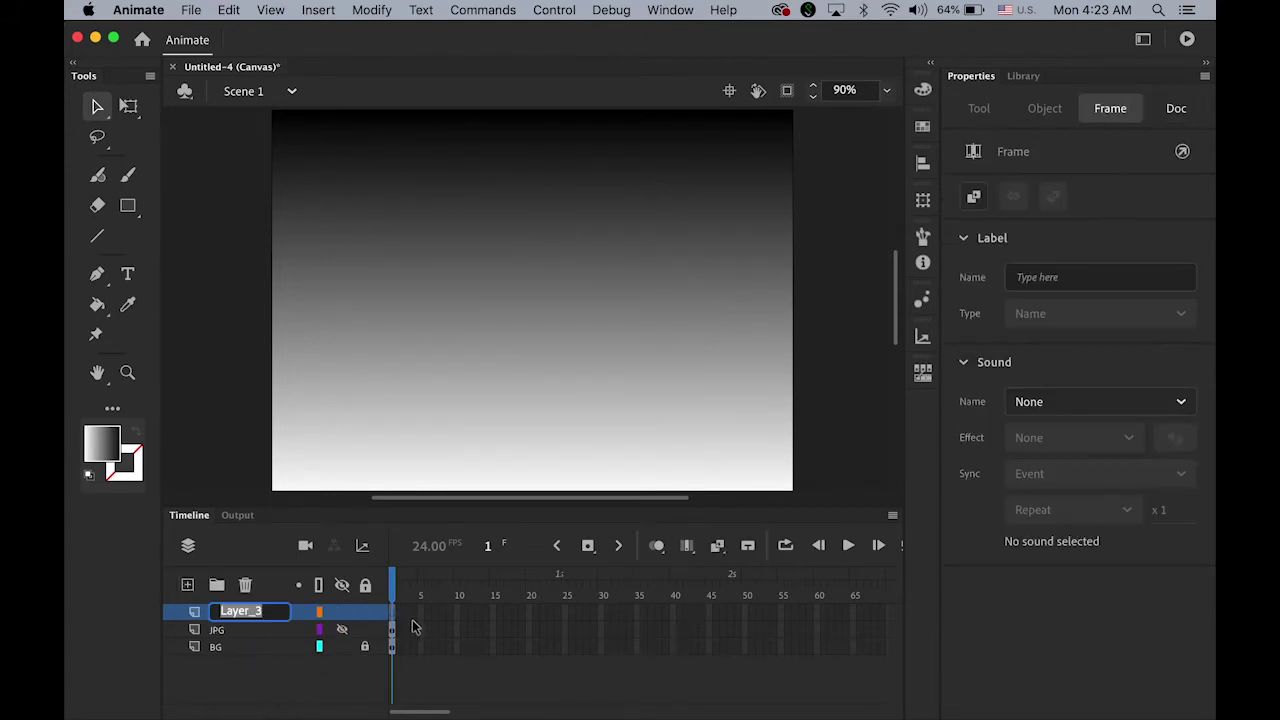
{"action": "type", "text": "GIF"}
{"action": "key", "text": "Return"}
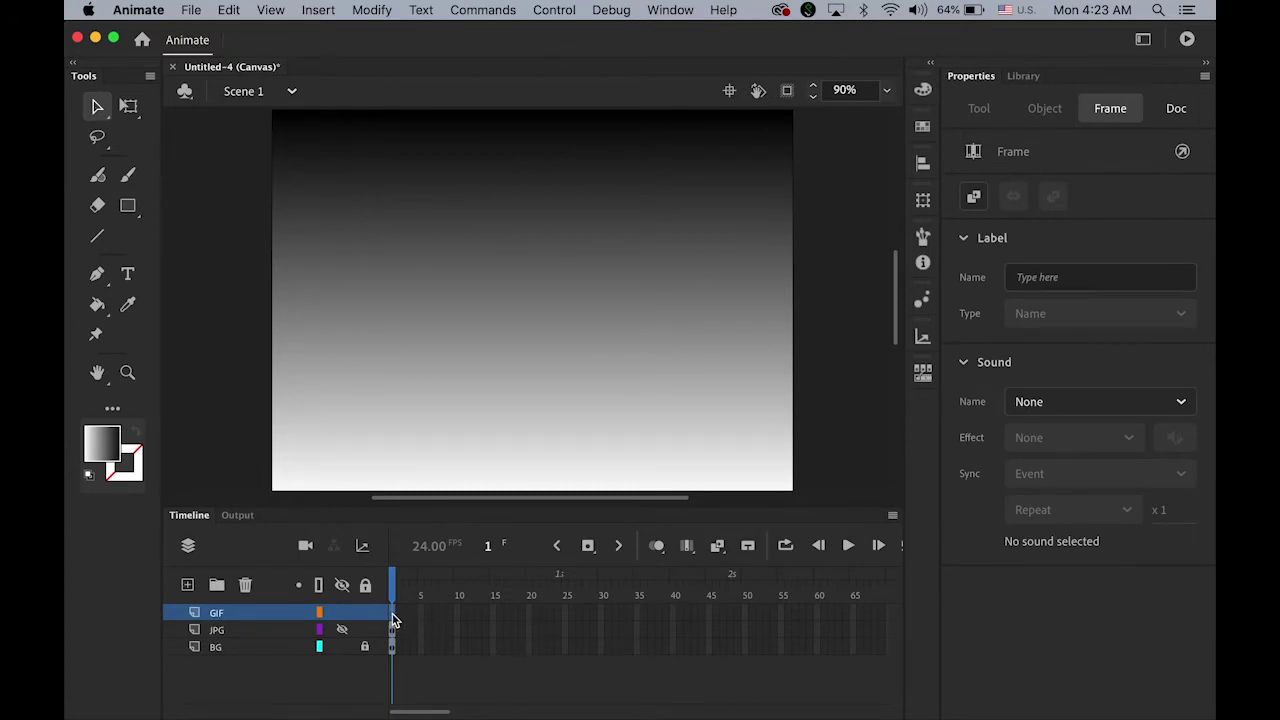
- Import logo.gif to the stage, then hide both the GIF and JPG layers
{"action": "left_click", "coordinate": [190, 10]}
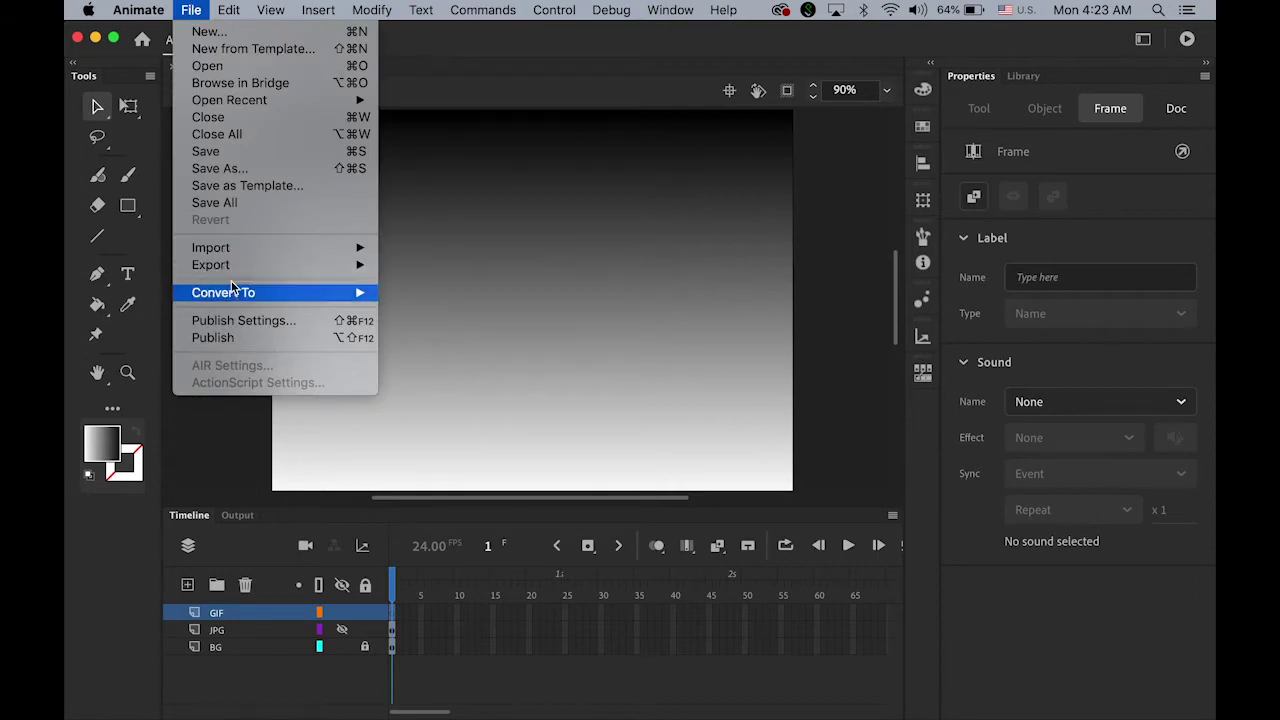
{"action": "mouse_move", "coordinate": [236, 252]}
{"action": "left_click", "coordinate": [424, 262]}
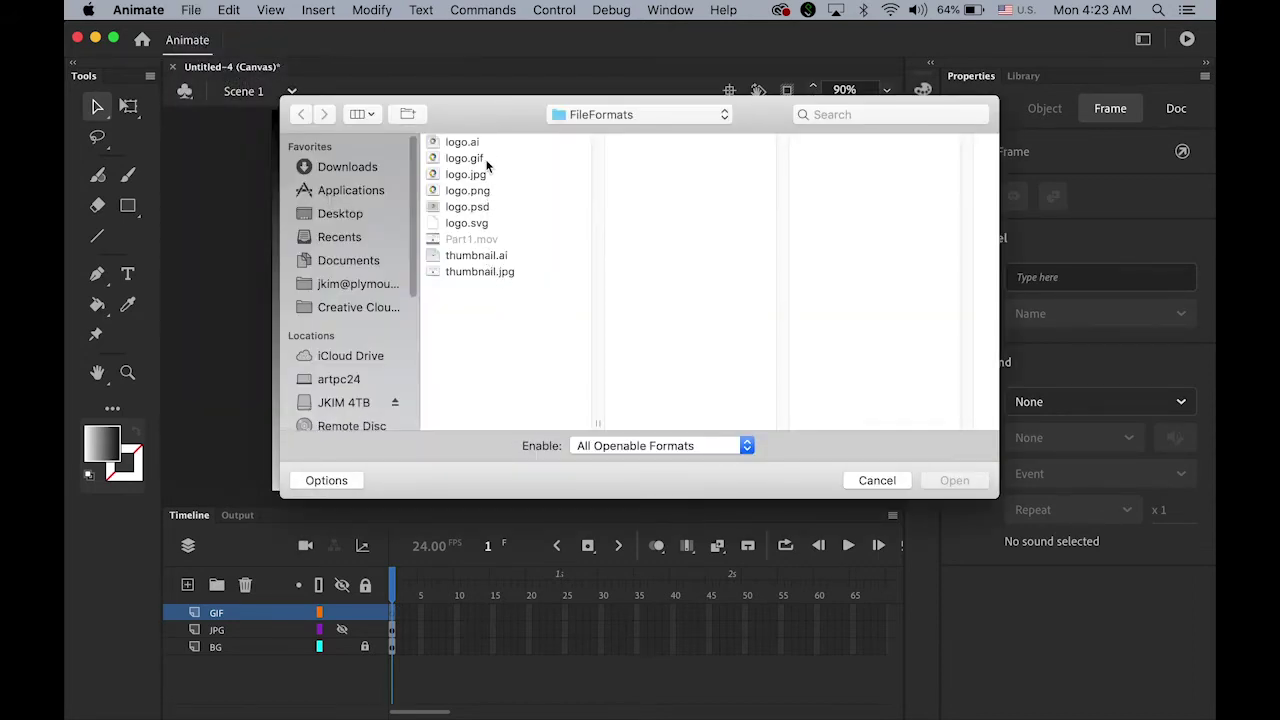
{"action": "left_click", "coordinate": [470, 158]}
{"action": "left_click", "coordinate": [955, 480]}
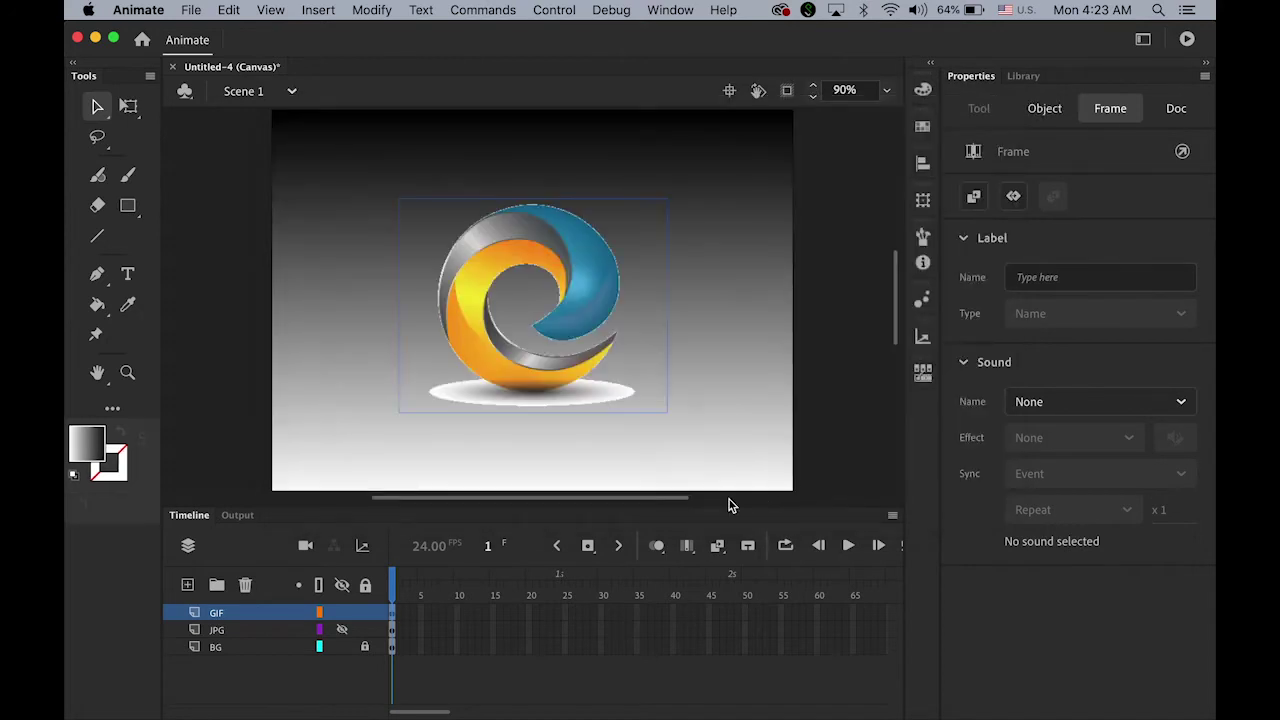
{"action": "left_click", "coordinate": [820, 410]}
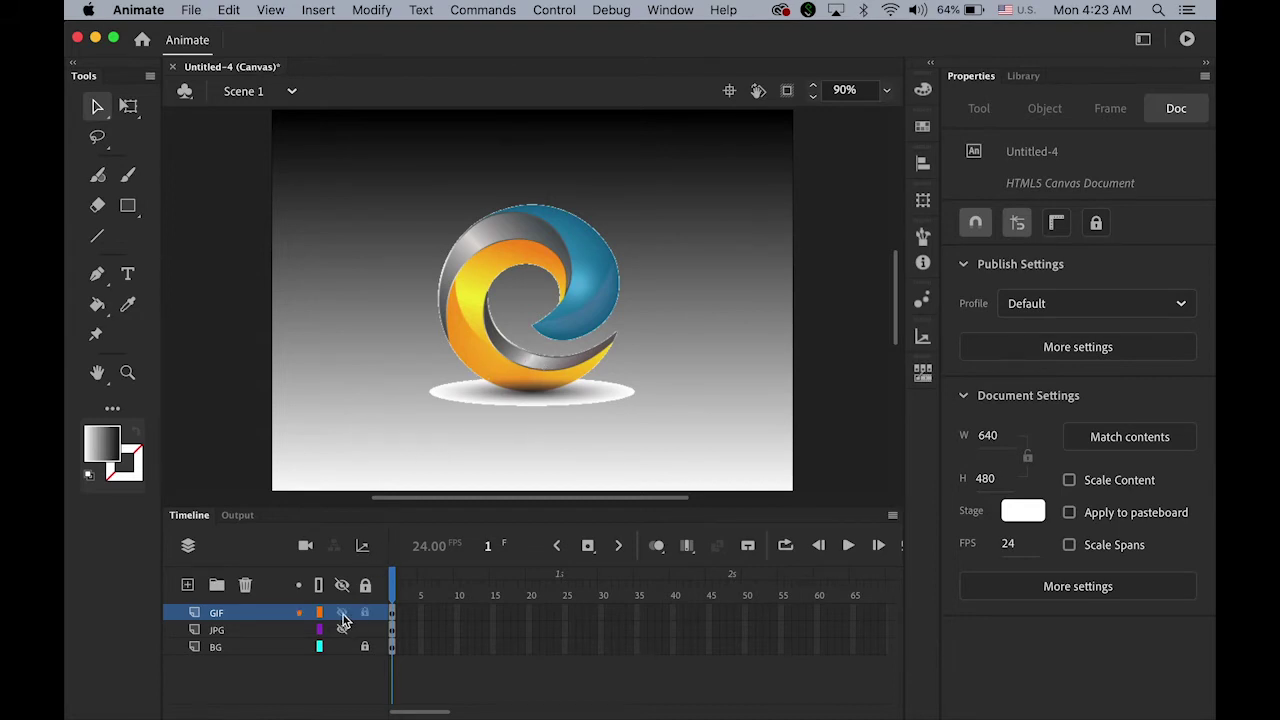
{"action": "left_click_drag", "start_coordinate": [342, 612], "coordinate": [342, 629]}
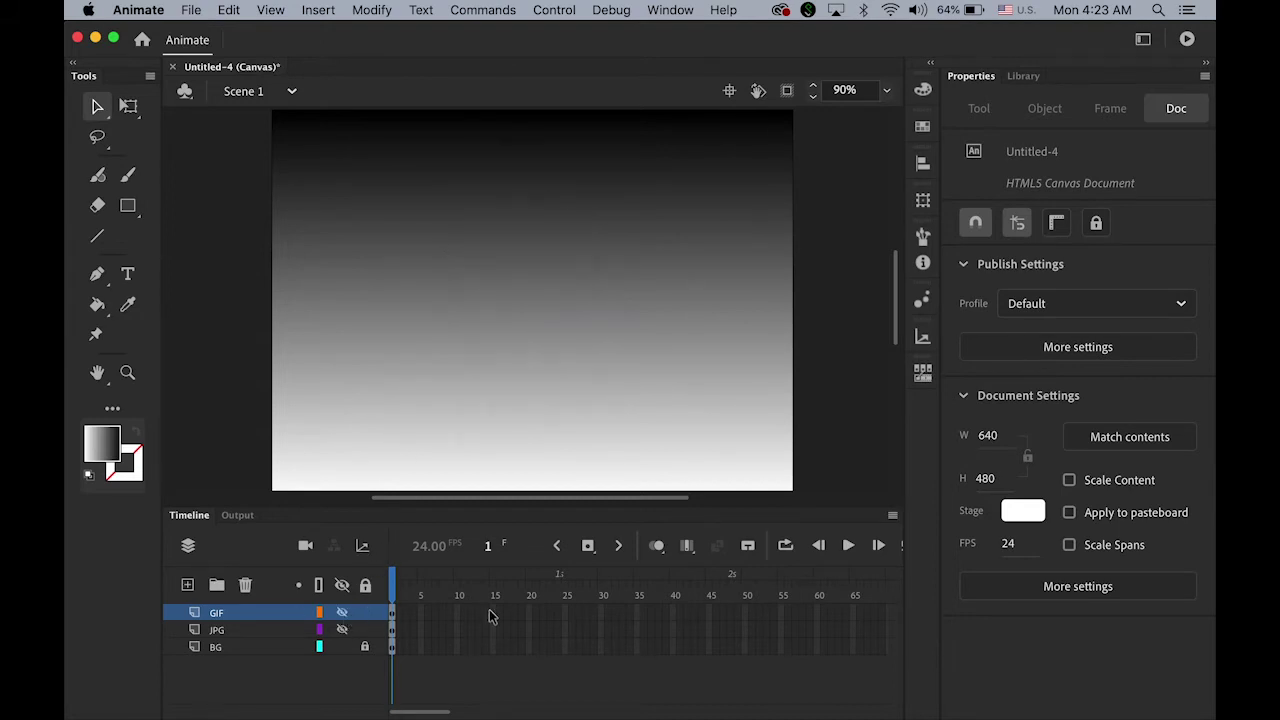
- Add a new top layer named PNG
{"action": "left_click", "coordinate": [186, 586]}
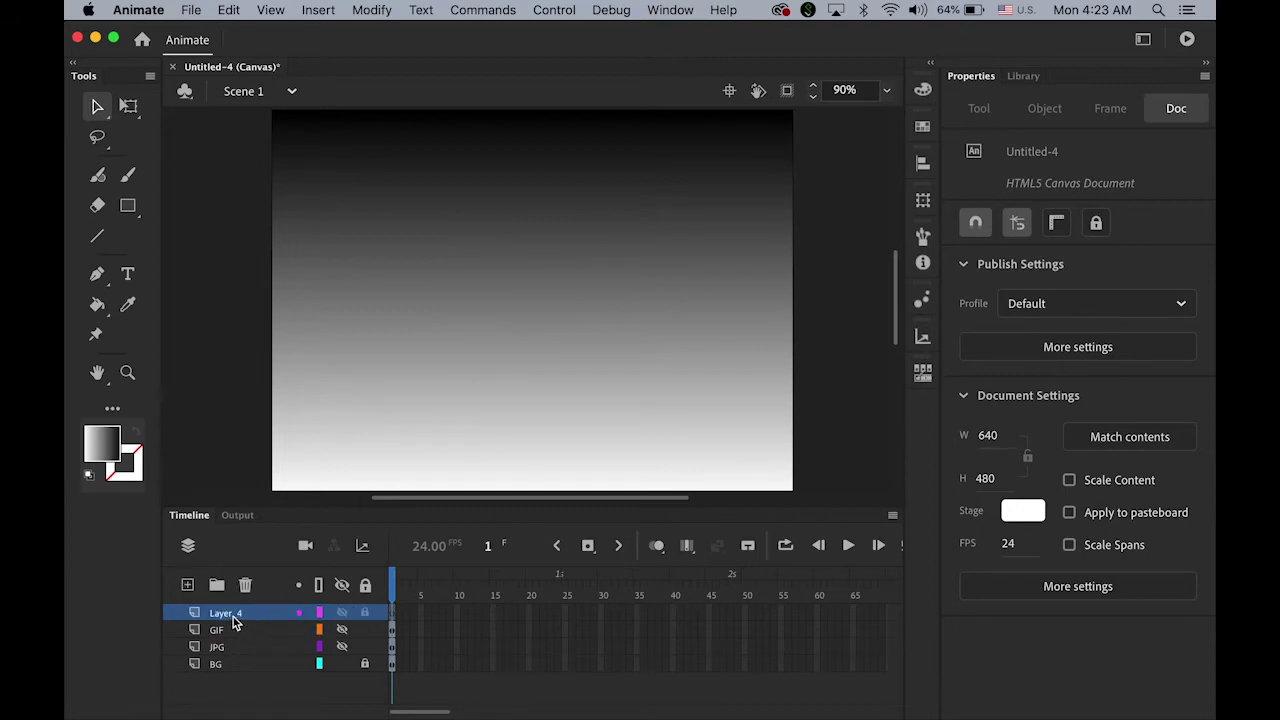
{"action": "left_click", "coordinate": [238, 614]}
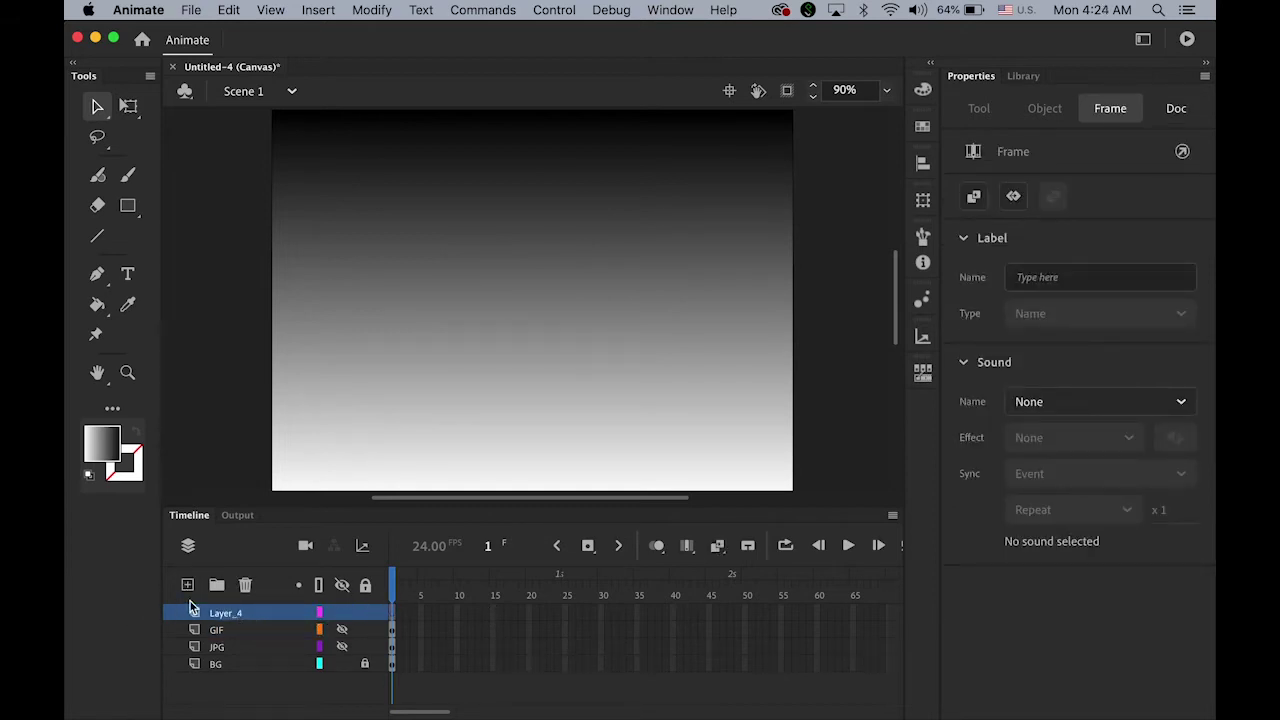
{"action": "double_click", "coordinate": [222, 612]}
{"action": "type", "text": "PNG"}
{"action": "key", "text": "Return"}
- Import logo.png to the stage, backing out of an accidental library import first
{"action": "left_click", "coordinate": [191, 9]}
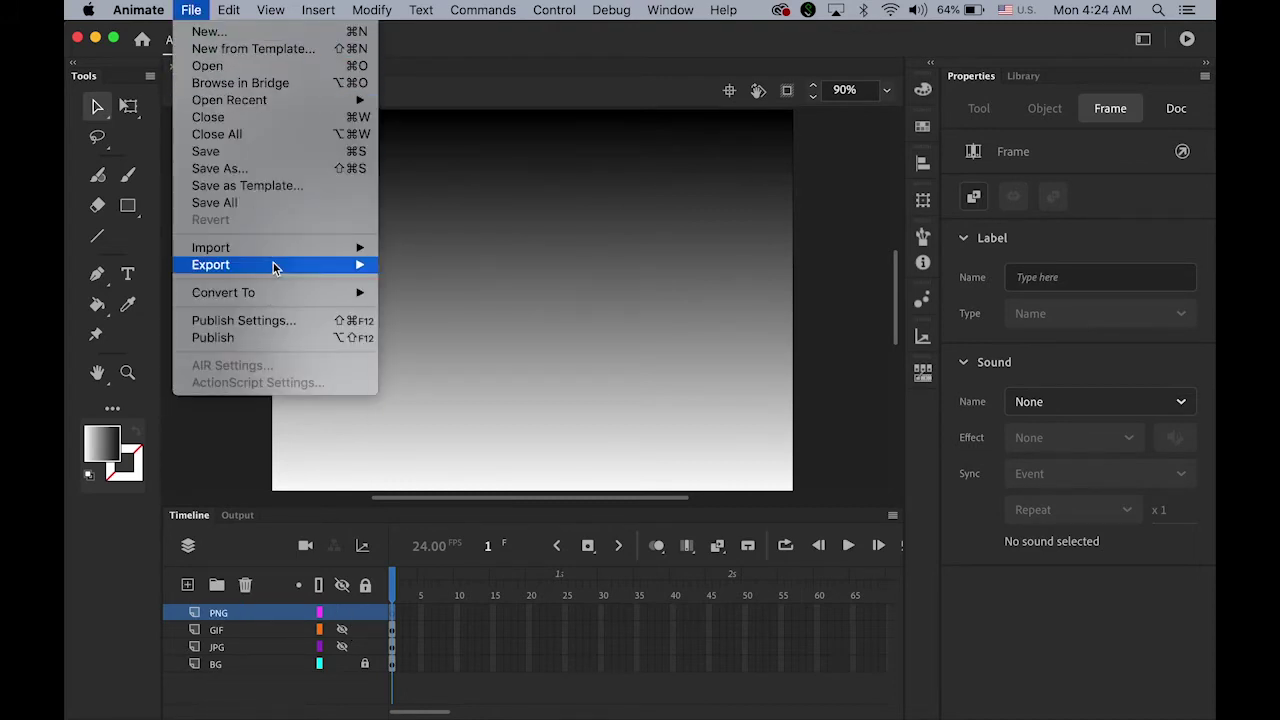
{"action": "mouse_move", "coordinate": [279, 247]}
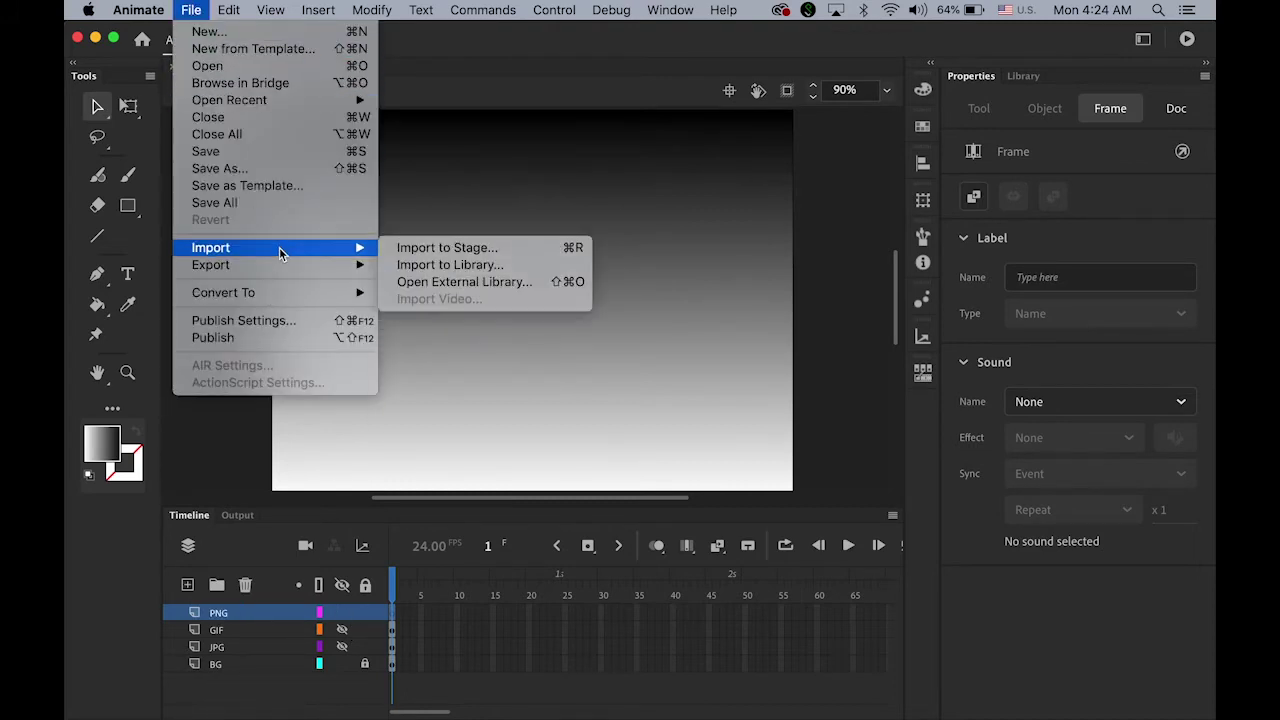
{"action": "left_click", "coordinate": [487, 264]}
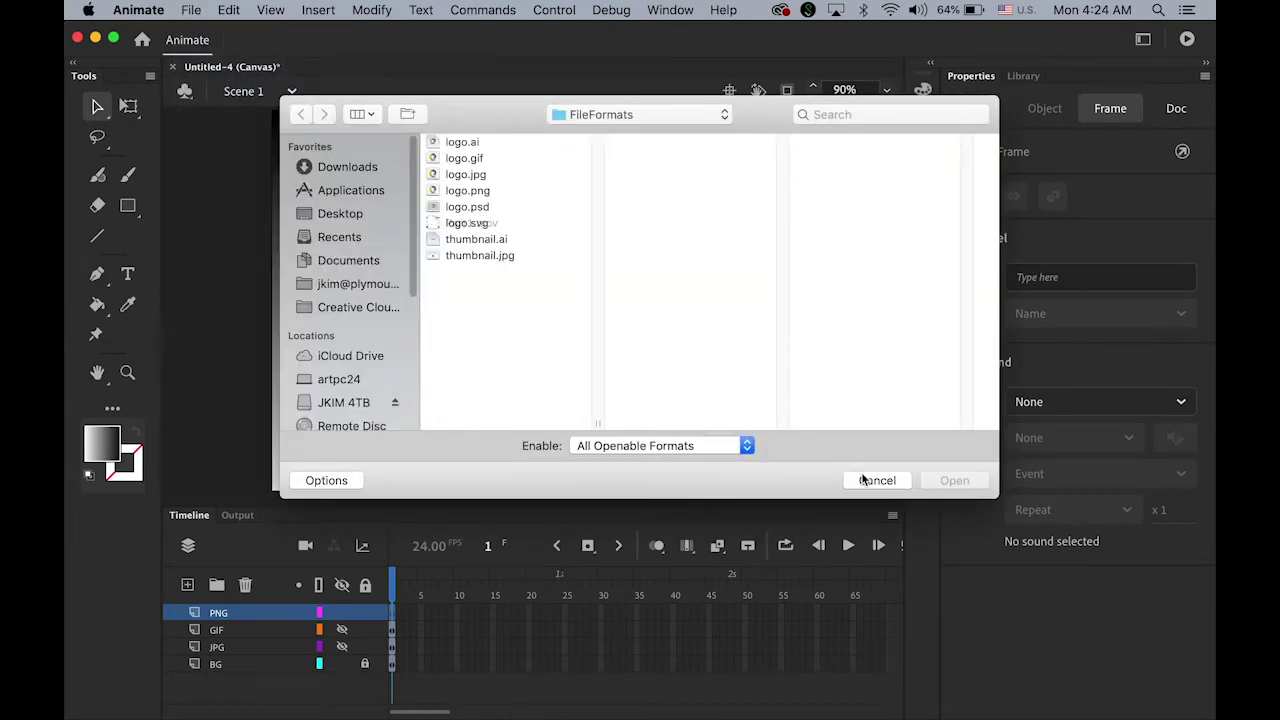
{"action": "left_click", "coordinate": [866, 480]}
{"action": "left_click", "coordinate": [191, 9]}
{"action": "mouse_move", "coordinate": [266, 248]}
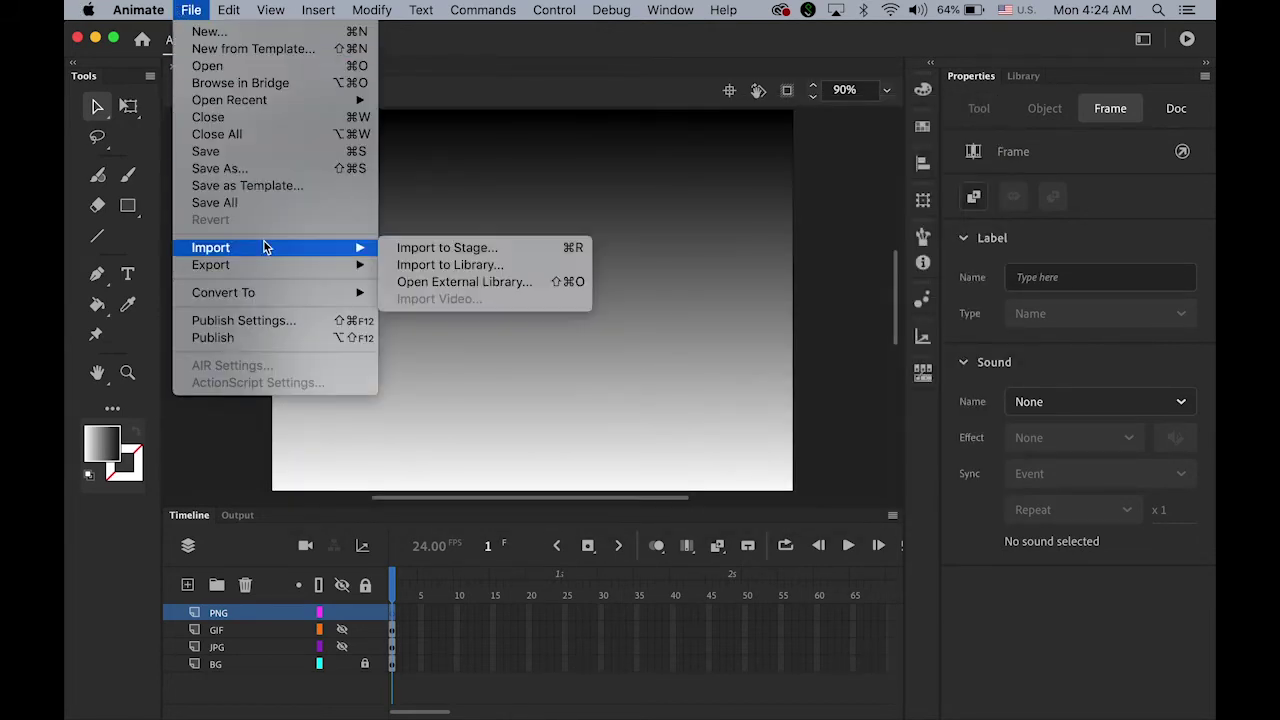
{"action": "left_click", "coordinate": [410, 248]}
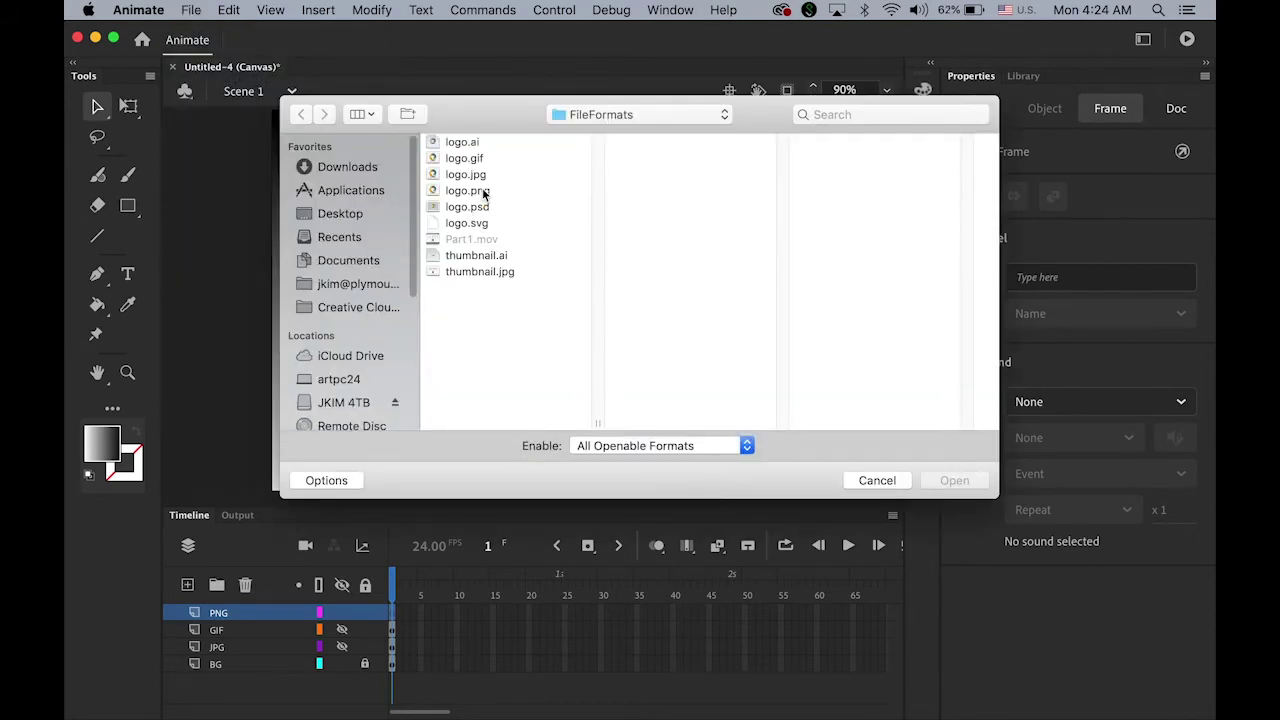
{"action": "left_click", "coordinate": [482, 191]}
{"action": "left_click", "coordinate": [953, 482]}
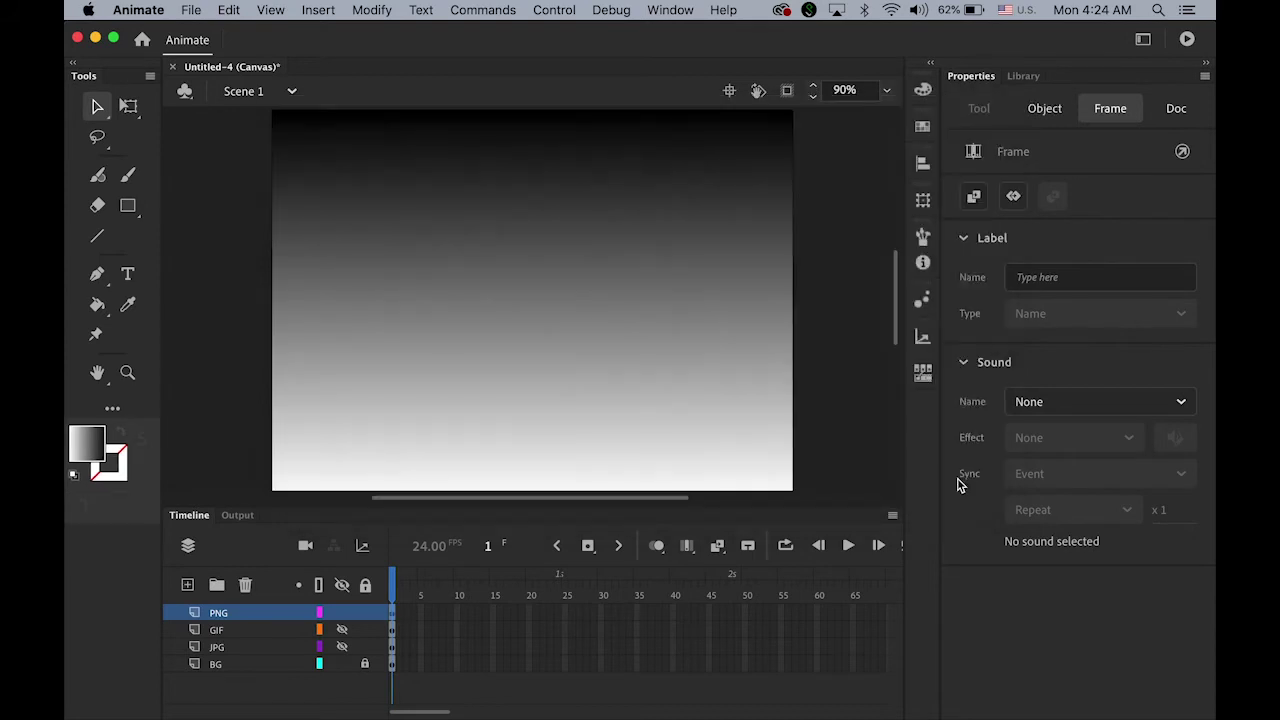
{"action": "left_click", "coordinate": [845, 393]}
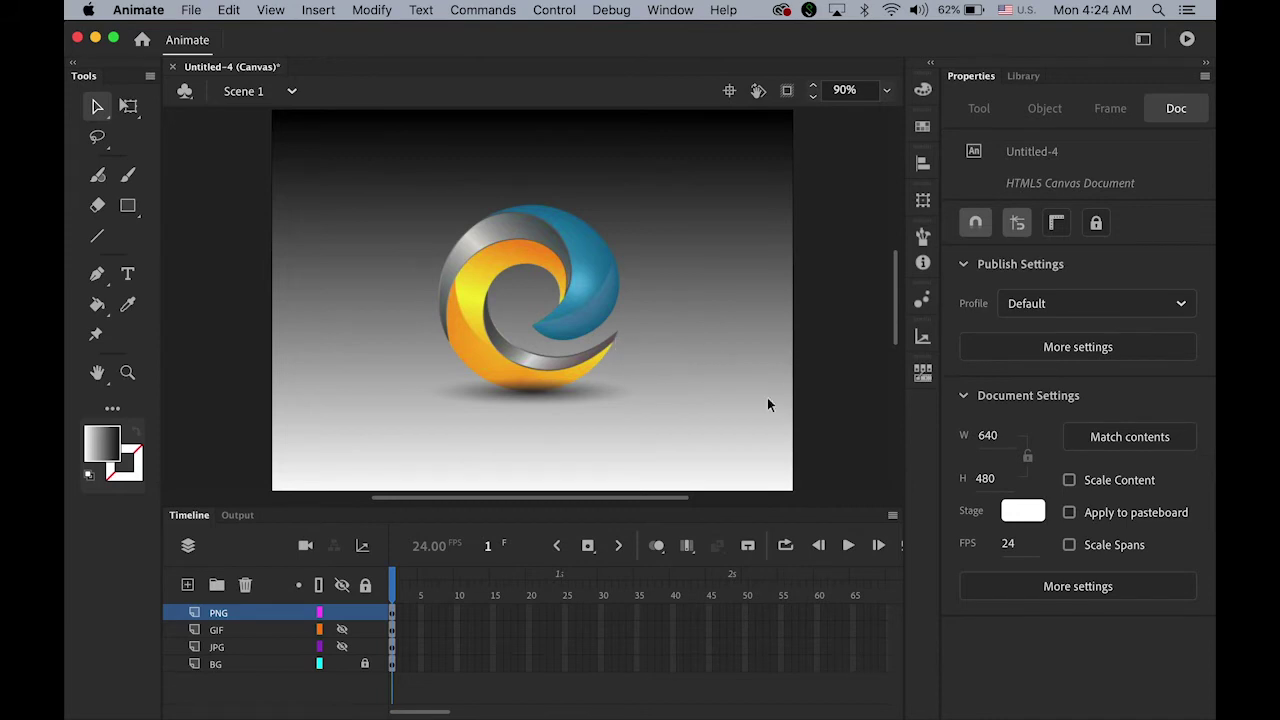
- Add a top layer named SVG and hide the PNG layer
{"action": "left_click", "coordinate": [187, 584]}
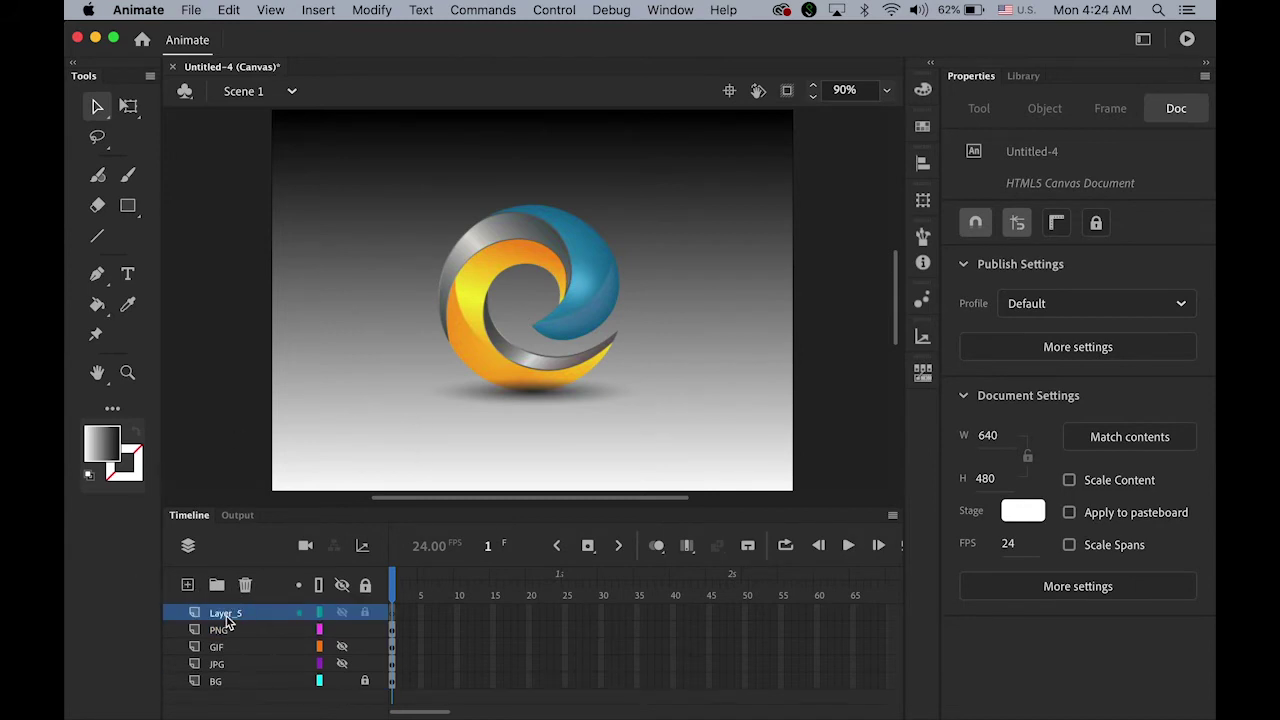
{"action": "double_click", "coordinate": [226, 613]}
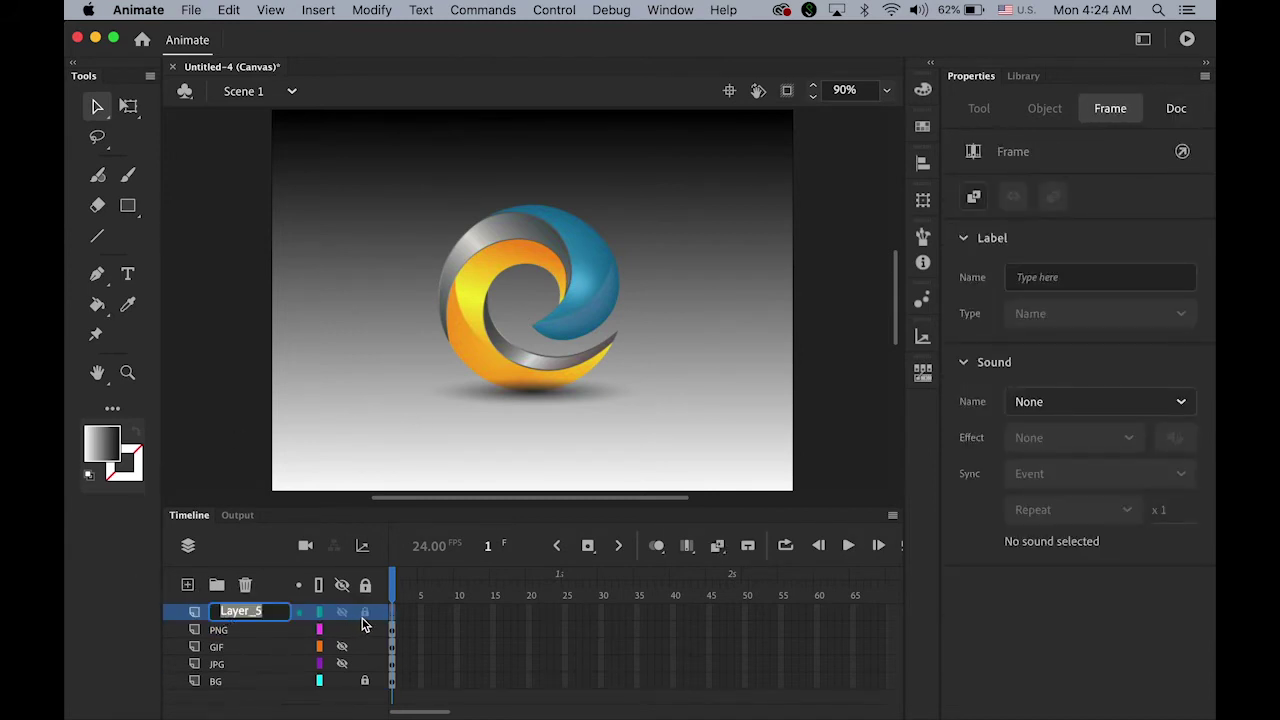
{"action": "type", "text": "SVG"}
{"action": "key", "text": "Return"}
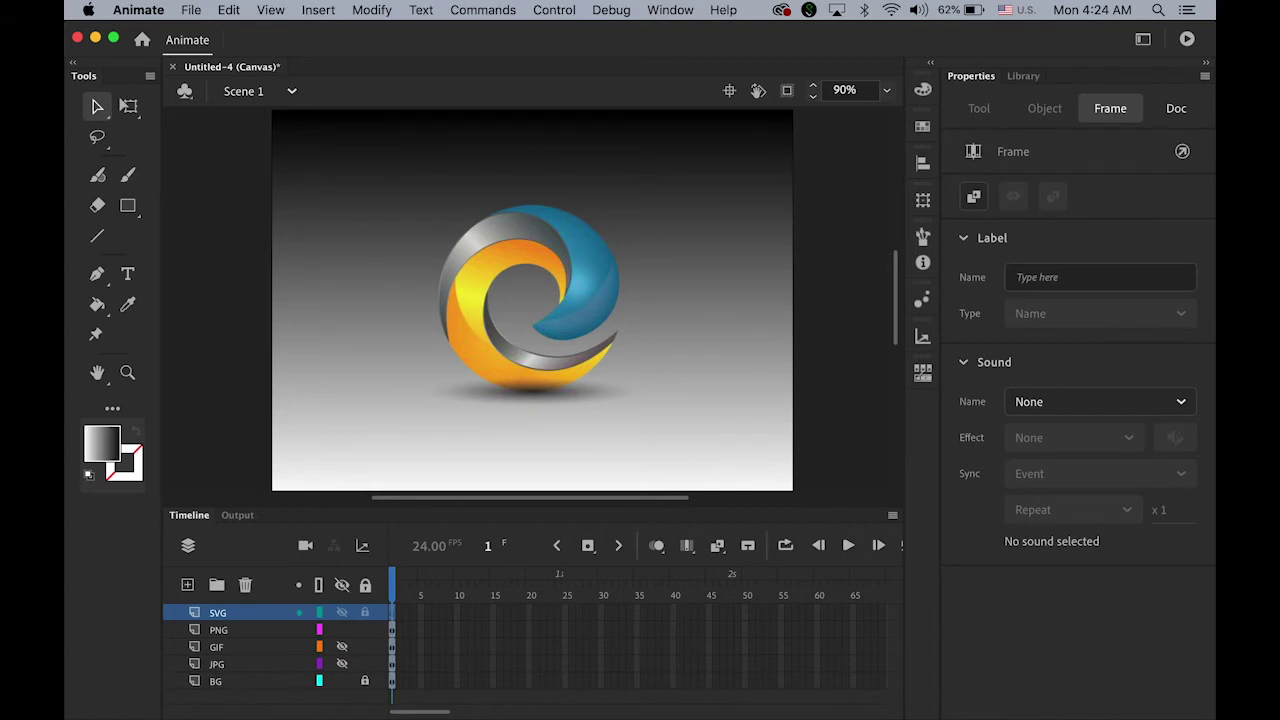
{"action": "left_click", "coordinate": [342, 630]}
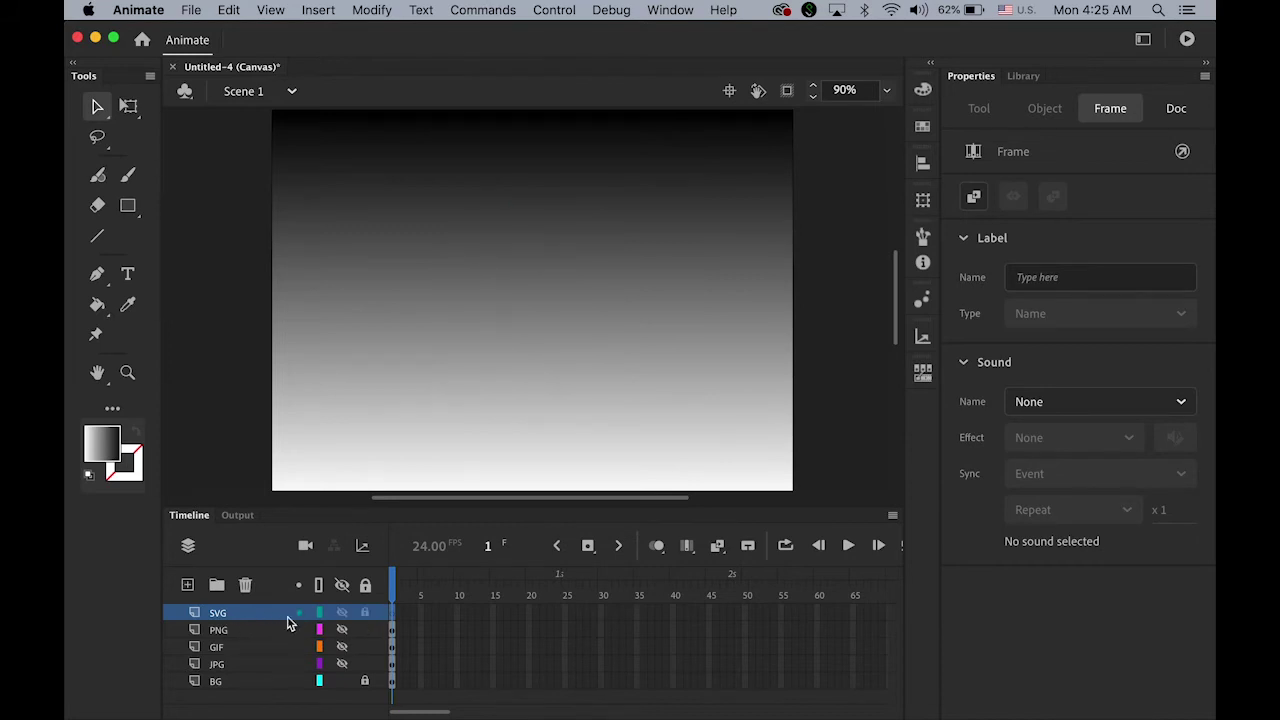
- Import logo.svg to the stage with all paths in the same layer and frame
{"action": "left_click", "coordinate": [190, 10]}
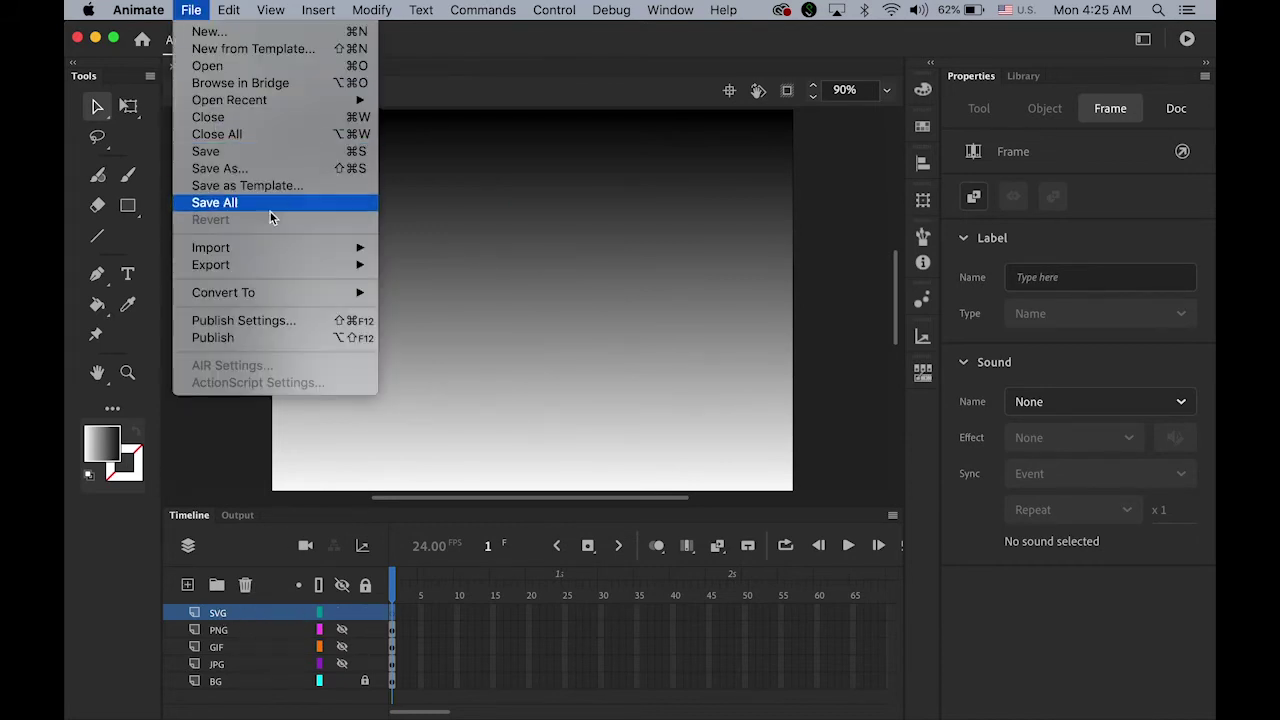
{"action": "mouse_move", "coordinate": [272, 247]}
{"action": "left_click", "coordinate": [443, 250]}
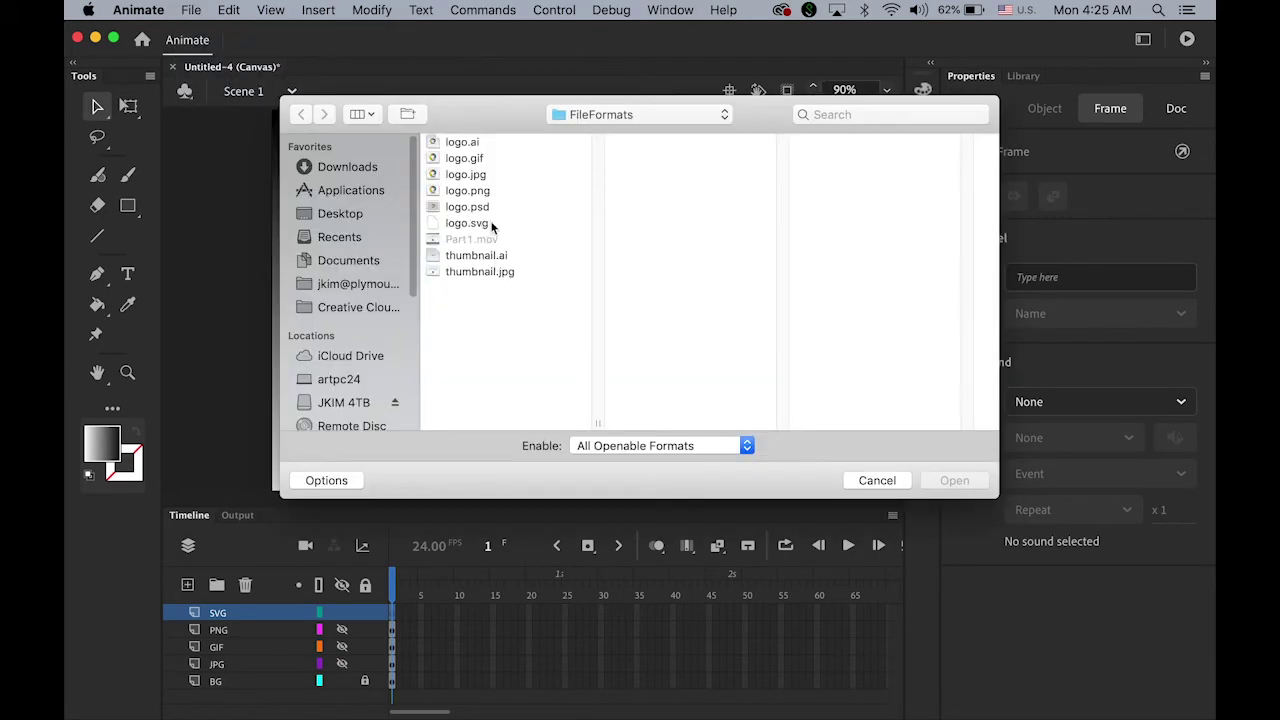
{"action": "left_click", "coordinate": [483, 223]}
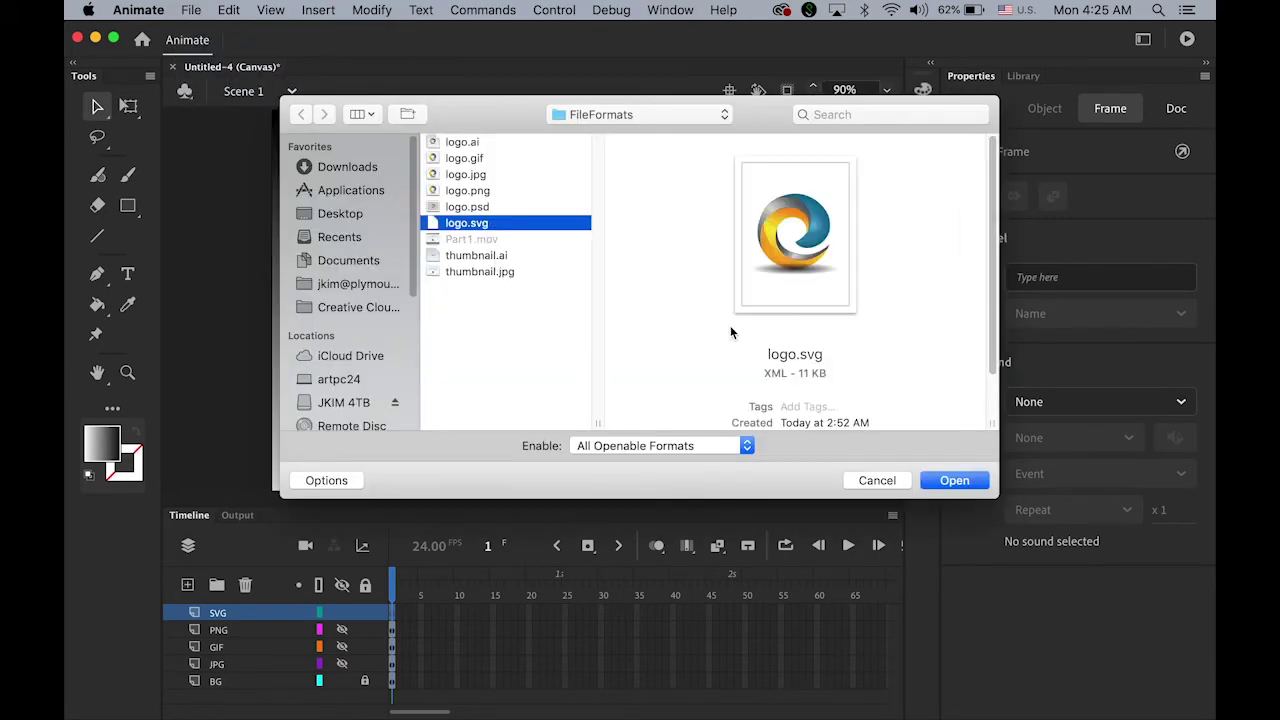
{"action": "left_click", "coordinate": [955, 481]}
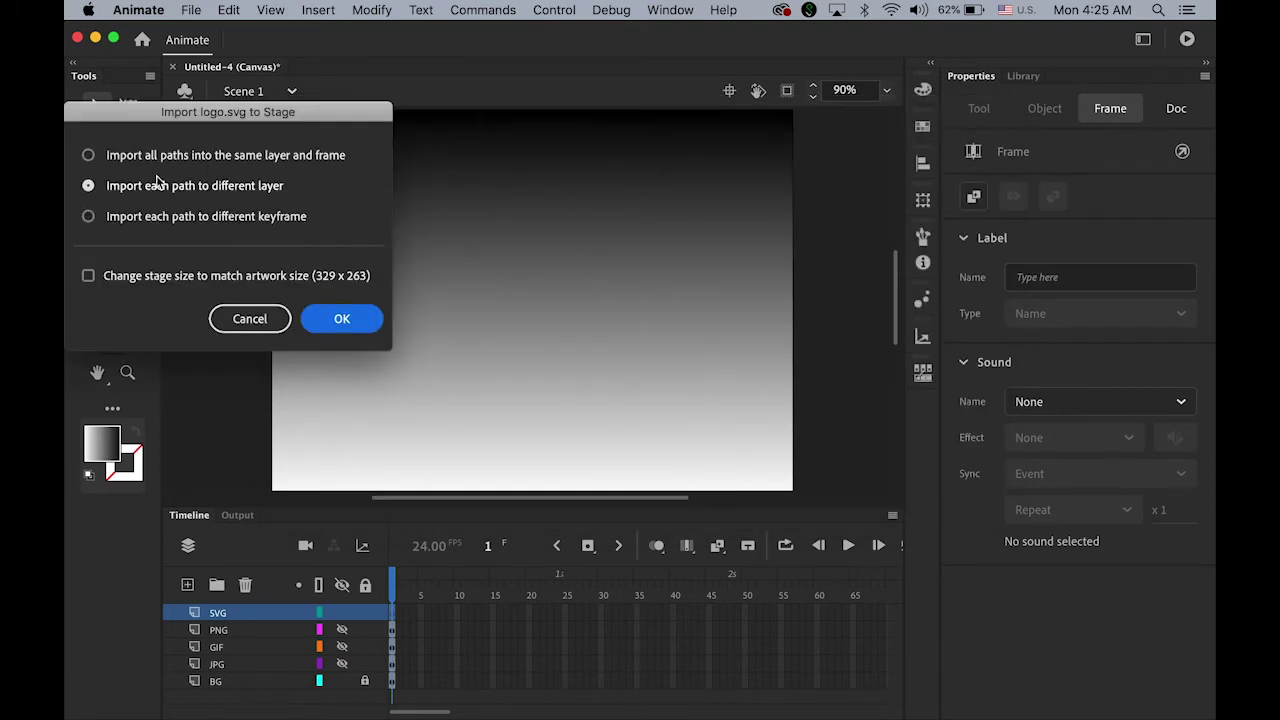
{"action": "left_click", "coordinate": [89, 157]}
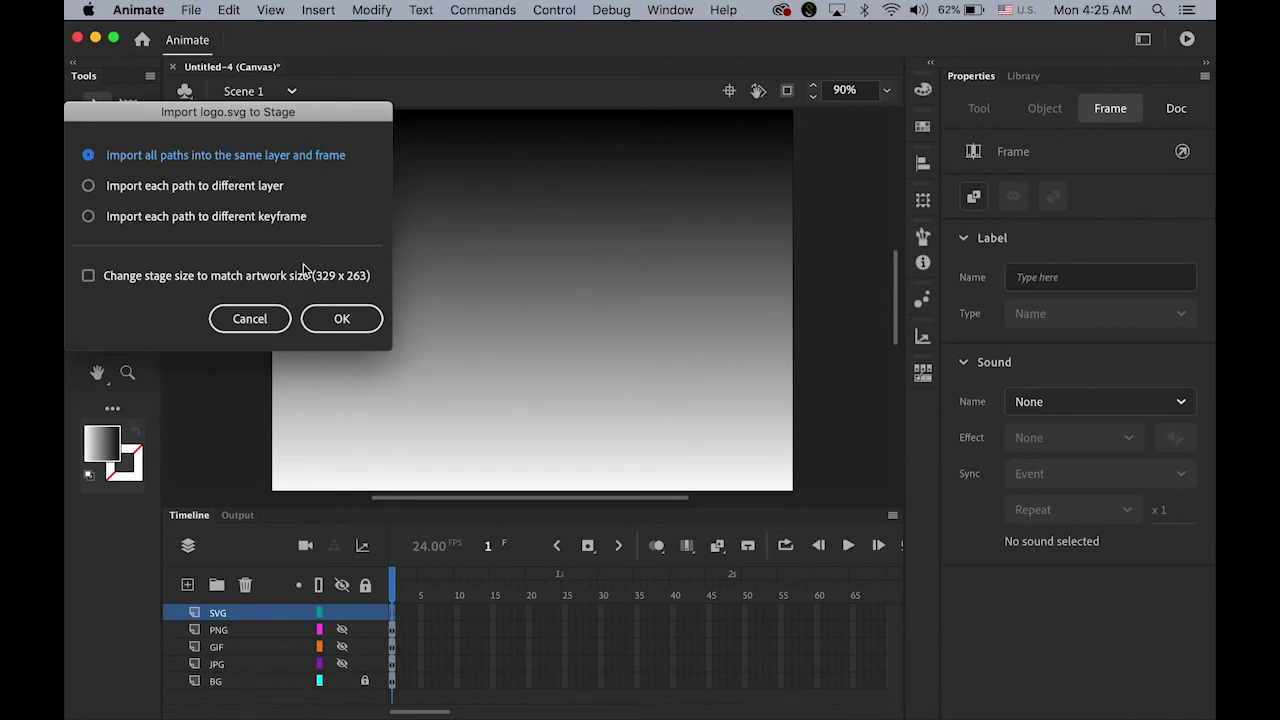
{"action": "left_click", "coordinate": [342, 318]}
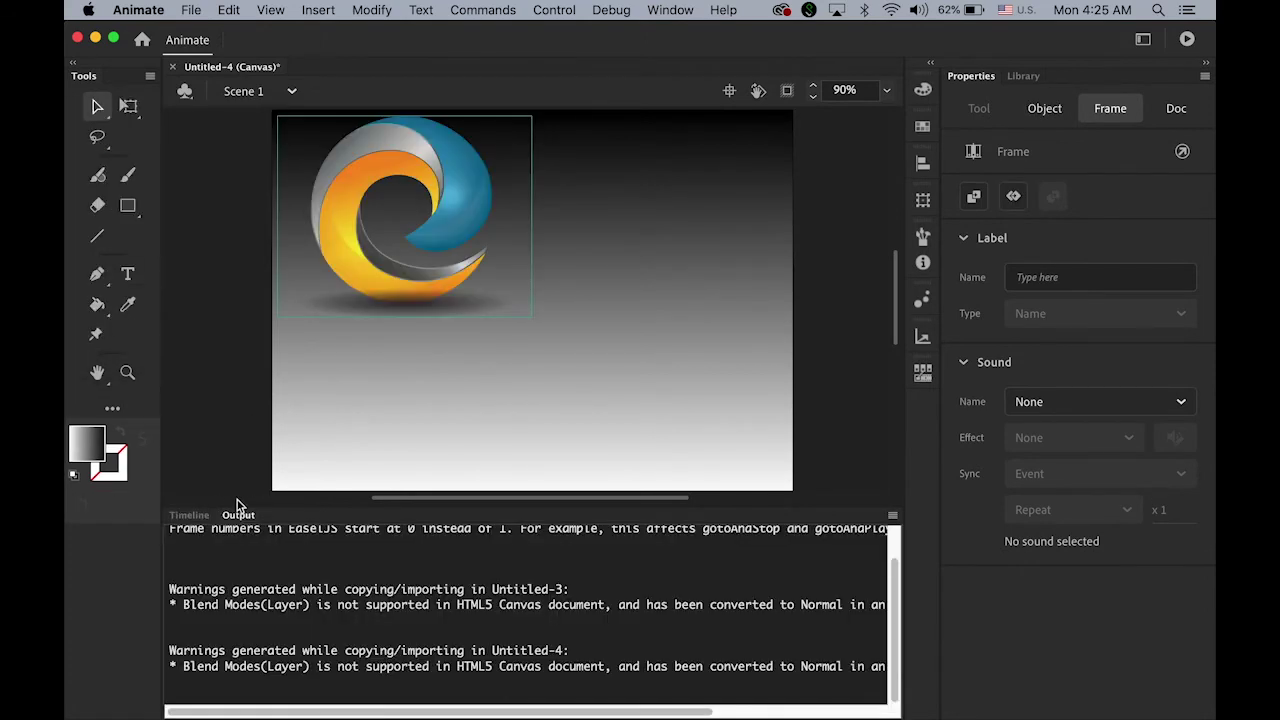
- Restore the Timeline and drag the SVG logo to the stage centre
{"action": "left_click", "coordinate": [190, 515]}
{"action": "left_click_drag", "start_coordinate": [455, 298], "coordinate": [508, 342]}
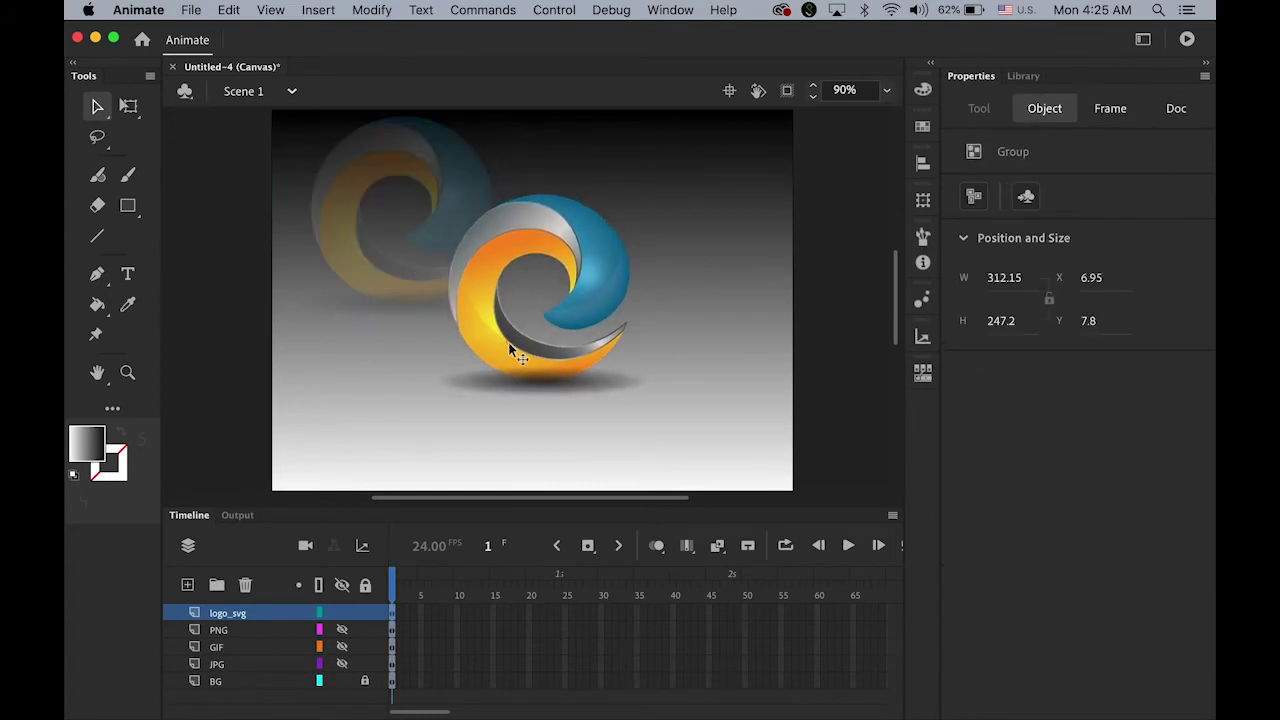
{"action": "left_click", "coordinate": [821, 318]}
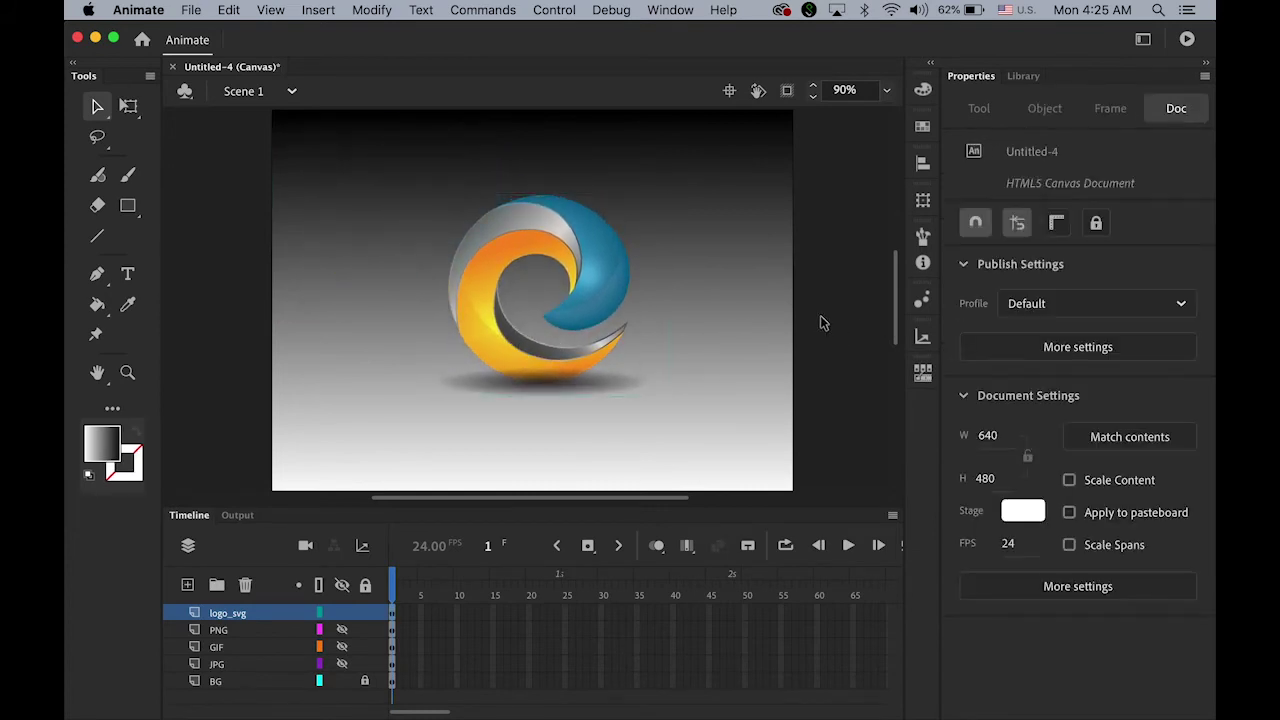
- Zoom in and pan across the logo's blue, orange and grey arcs, then fit the stage
{"action": "left_click", "coordinate": [130, 372]}
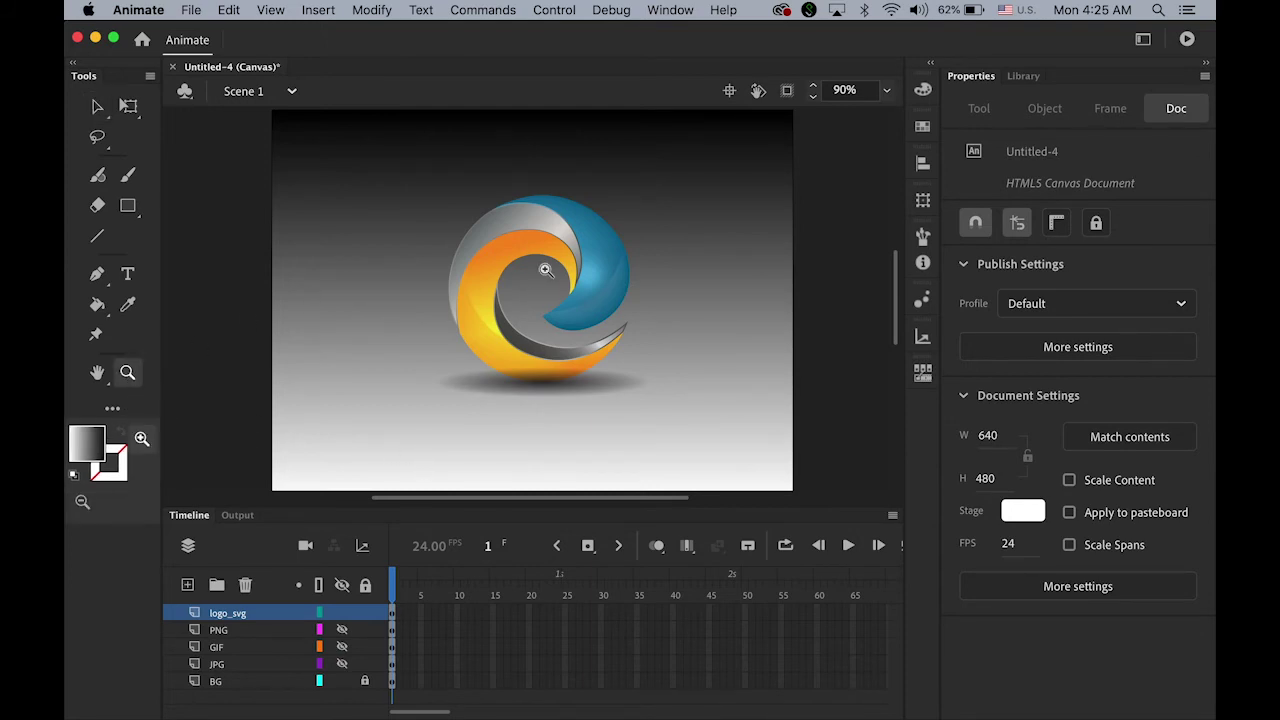
{"action": "left_click", "coordinate": [603, 233]}
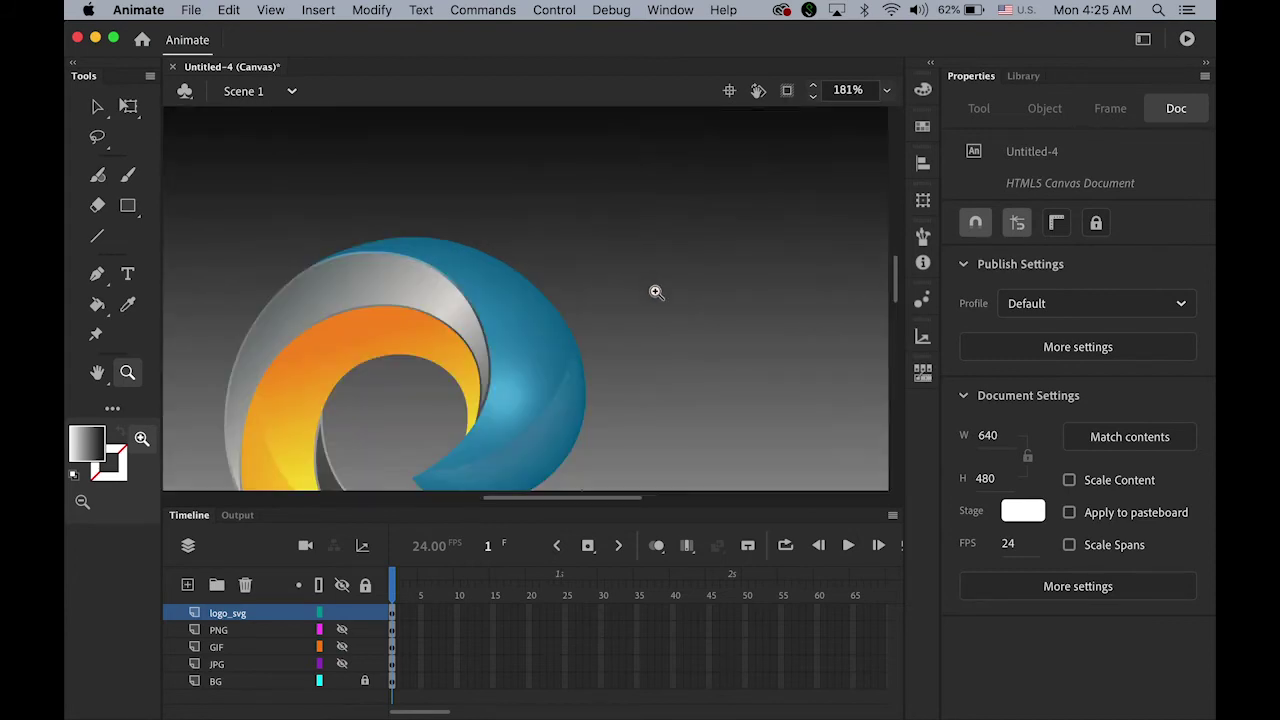
{"action": "left_click", "coordinate": [524, 373]}
{"action": "left_click", "coordinate": [657, 329]}
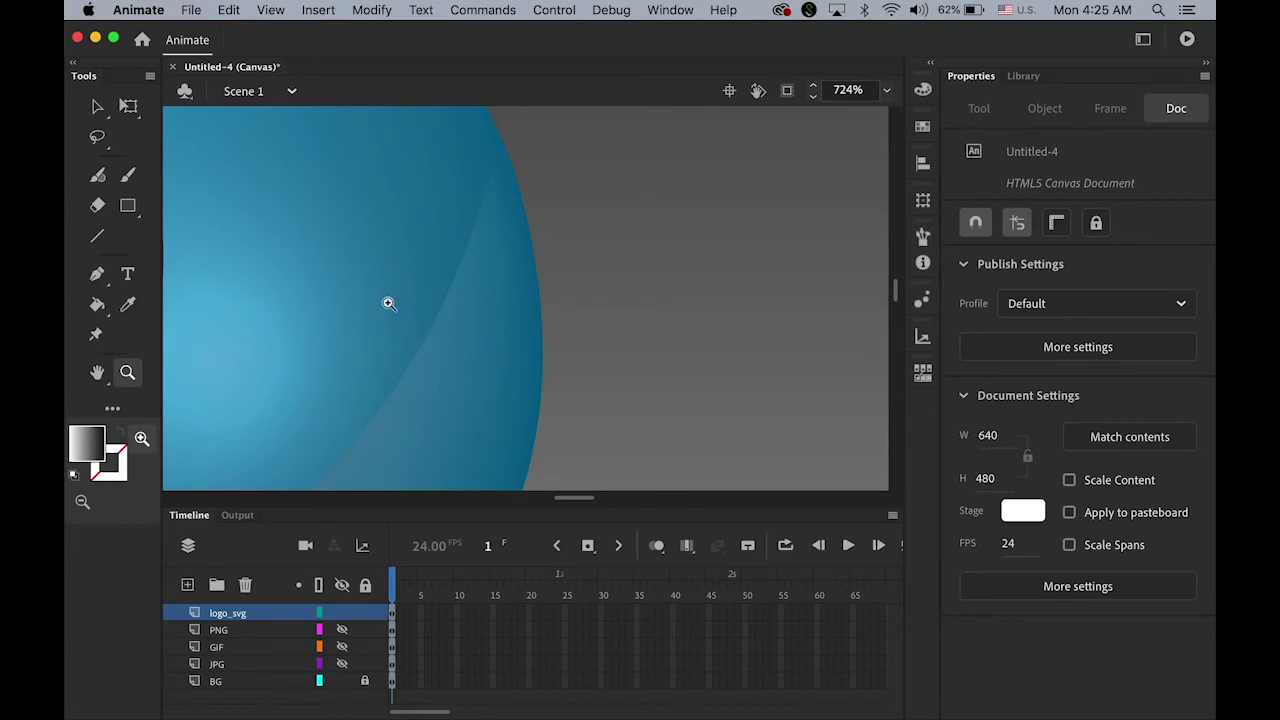
{"action": "left_click_drag", "start_coordinate": [408, 294], "coordinate": [580, 317]}
{"action": "left_click_drag", "start_coordinate": [351, 277], "coordinate": [571, 380]}
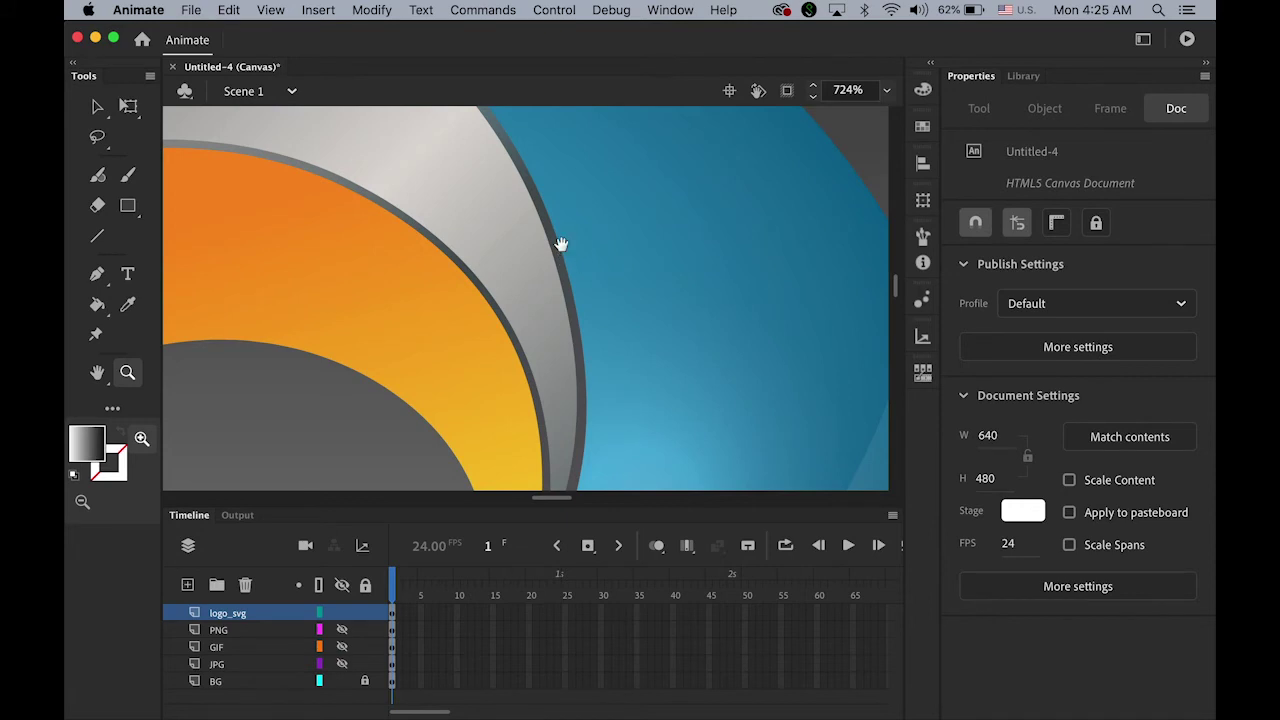
{"action": "left_click_drag", "start_coordinate": [561, 245], "coordinate": [608, 371]}
{"action": "left_click_drag", "start_coordinate": [484, 258], "coordinate": [589, 274]}
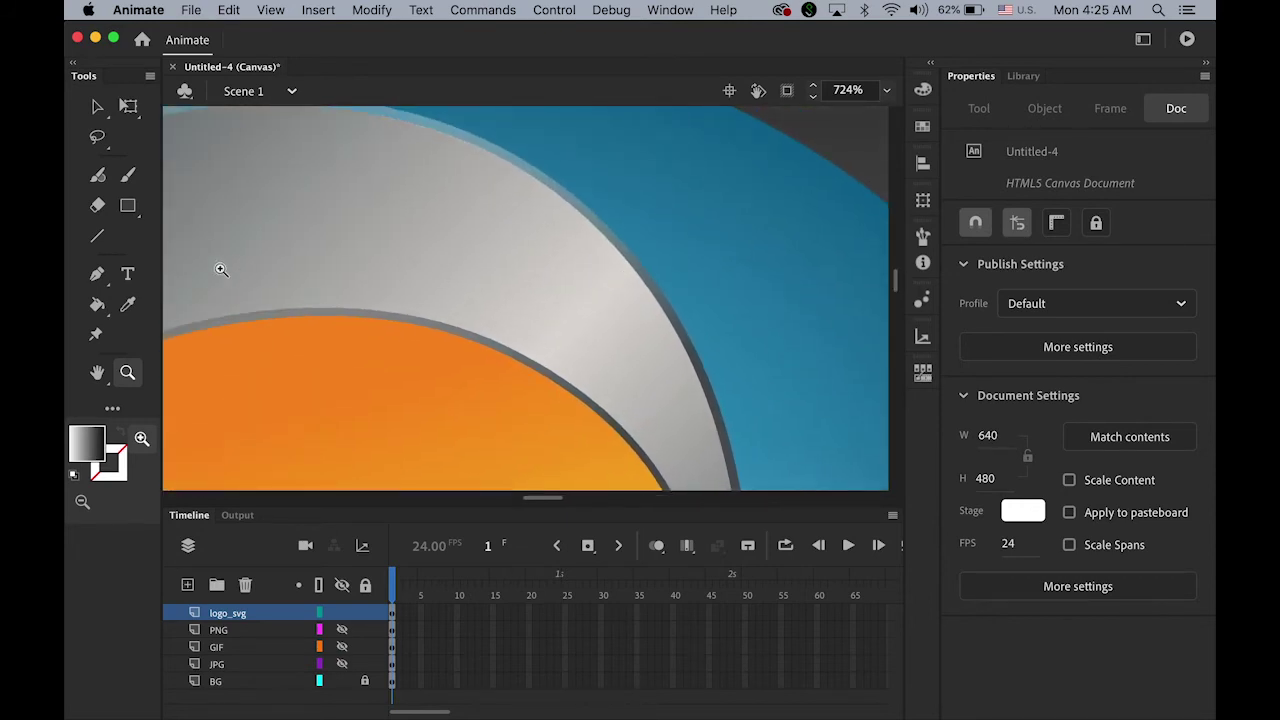
{"action": "double_click", "coordinate": [92, 373]}
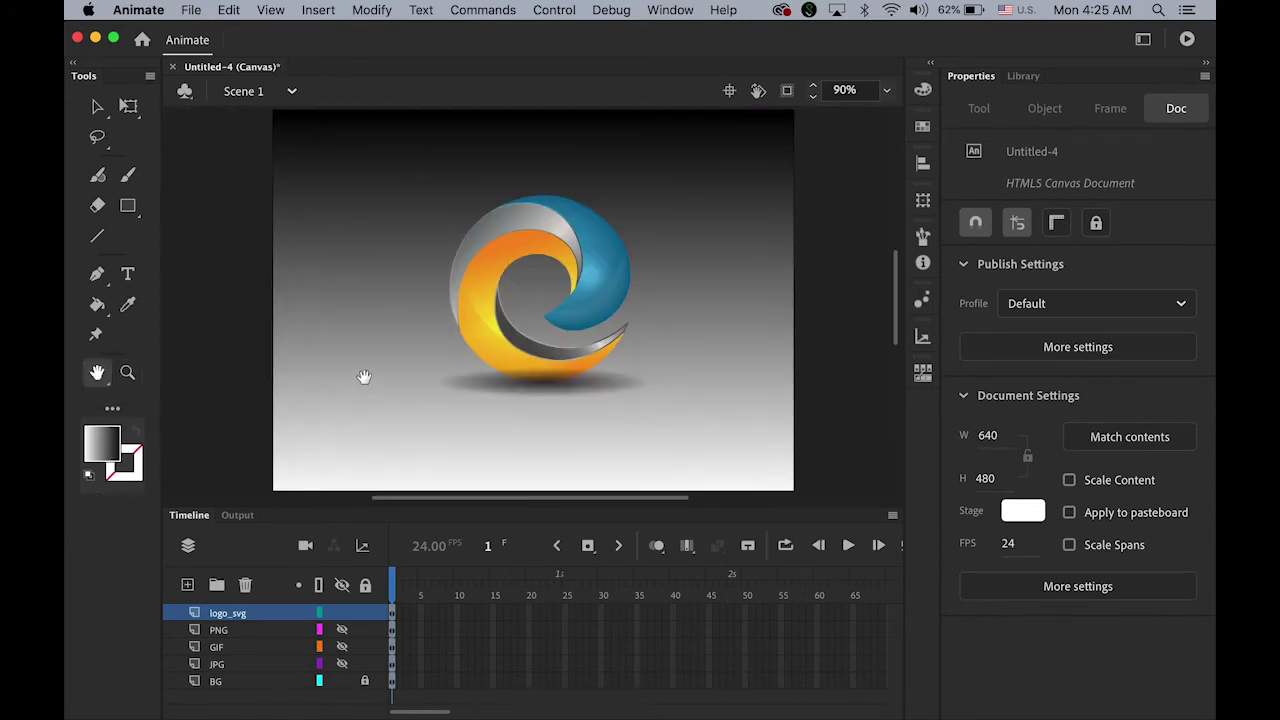
- Compare the PNG logo with the SVG one by zooming into the blue edge, then fit the stage back
{"action": "left_click", "coordinate": [346, 614]}
{"action": "left_click", "coordinate": [342, 631]}
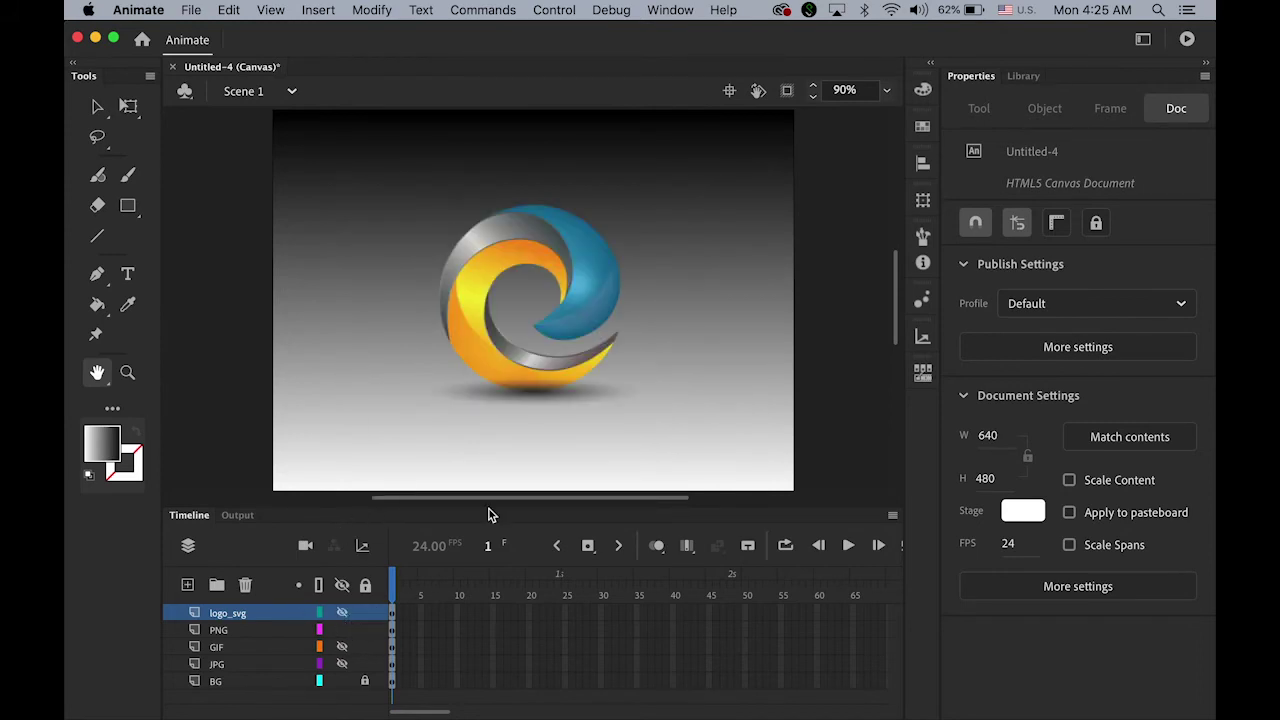
{"action": "left_click", "coordinate": [127, 372]}
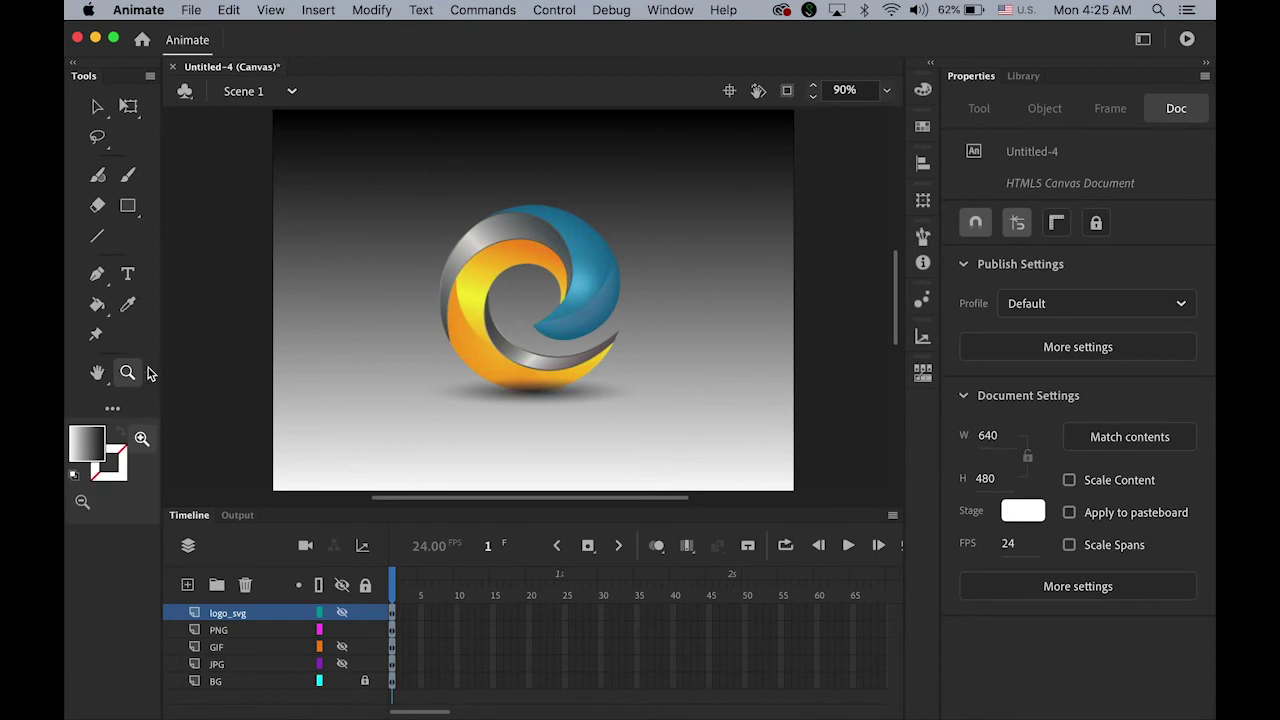
{"action": "left_click", "coordinate": [603, 280]}
{"action": "left_click", "coordinate": [528, 337]}
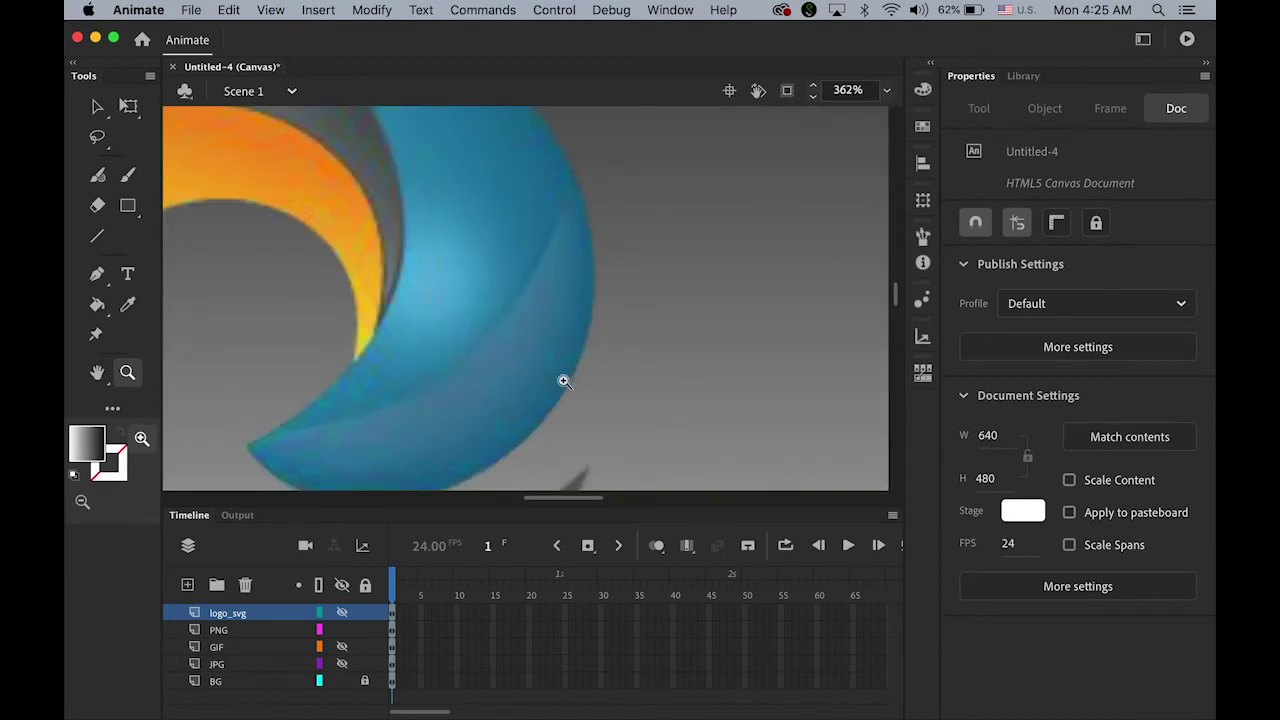
{"action": "double_click", "coordinate": [97, 372]}
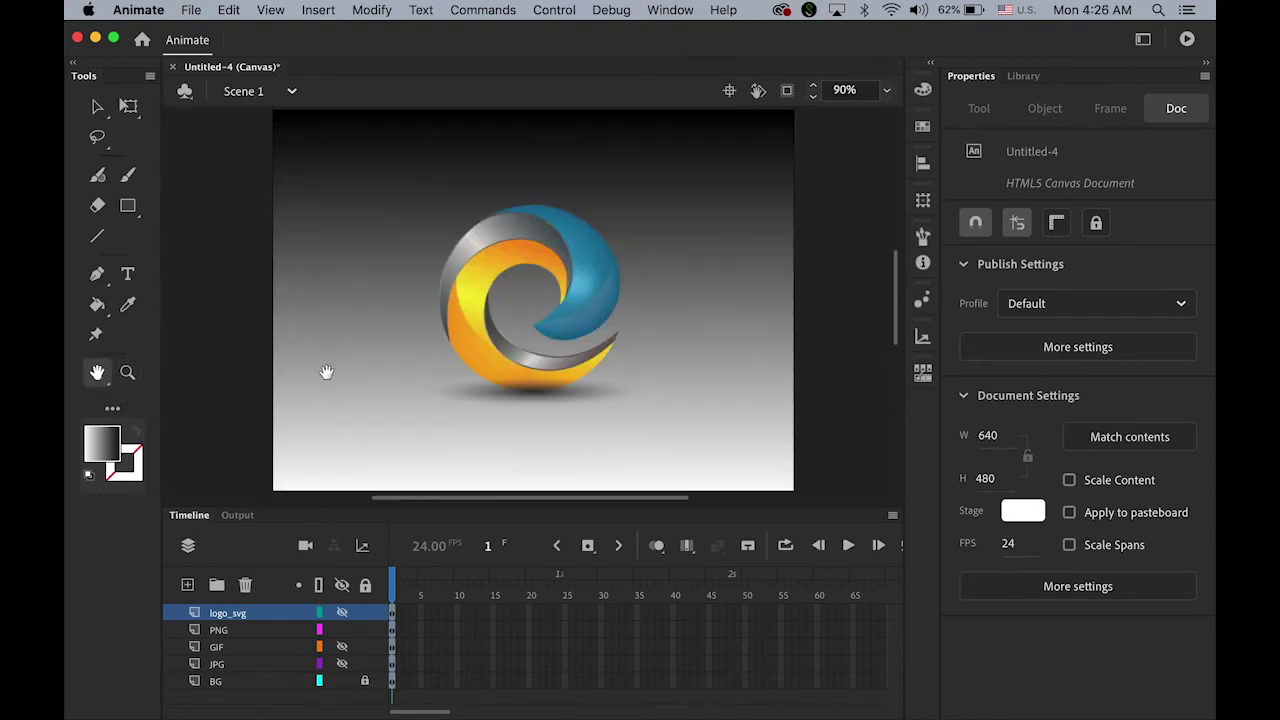
- Hide the PNG logo, briefly show logo_svg, then hide logo_svg too
{"action": "left_click", "coordinate": [342, 629]}
{"action": "left_click", "coordinate": [344, 614]}
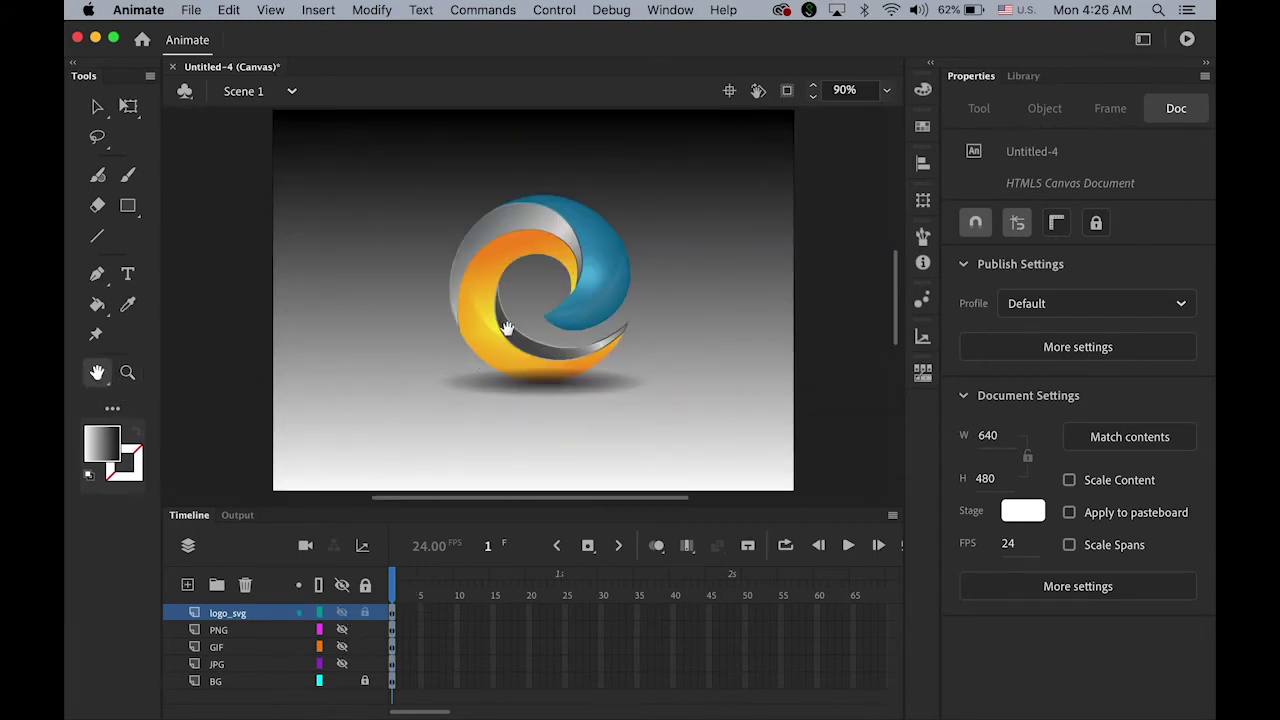
{"action": "left_click", "coordinate": [342, 614]}
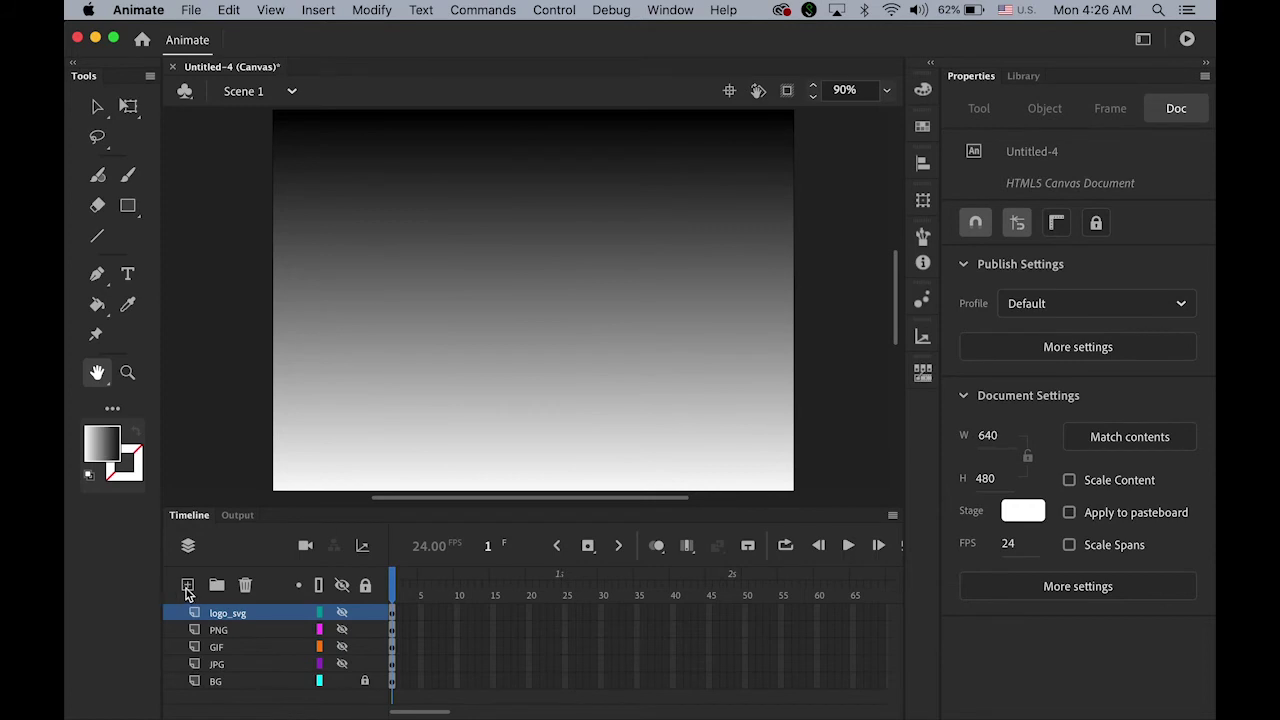
- Add a new layer above logo_svg named PSD_bg
{"action": "left_click", "coordinate": [187, 587]}
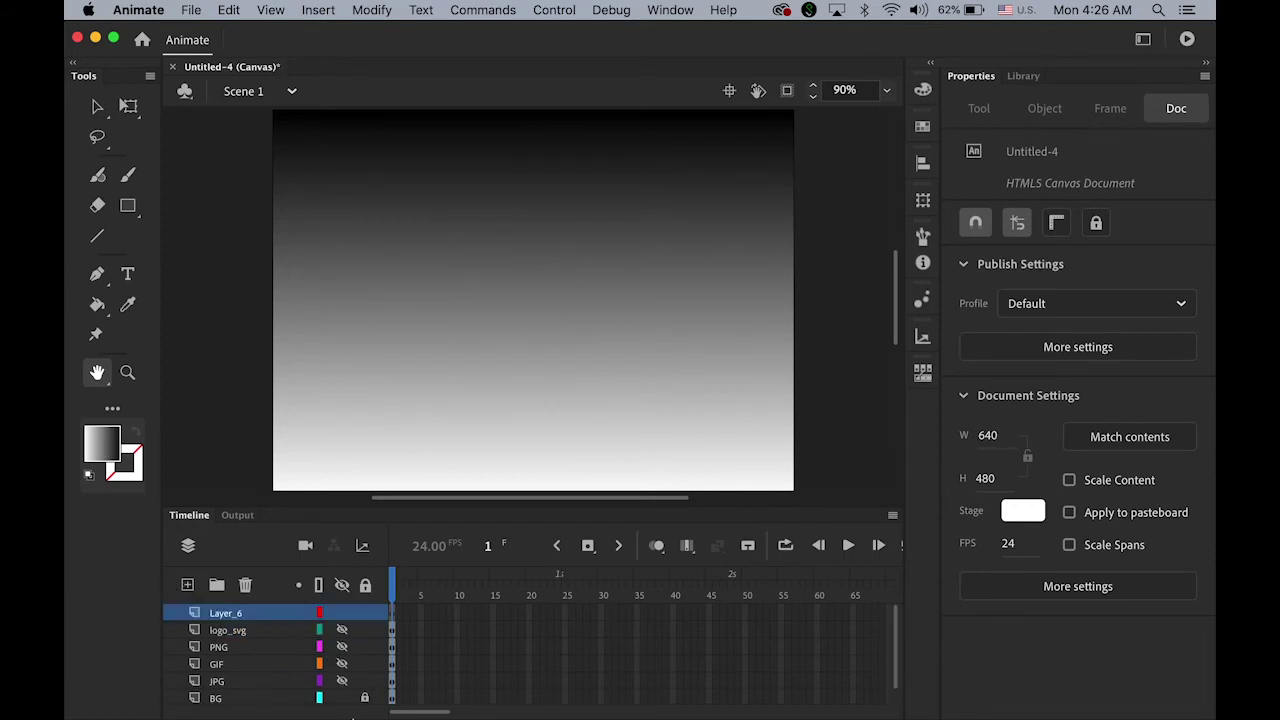
{"action": "double_click", "coordinate": [226, 612]}
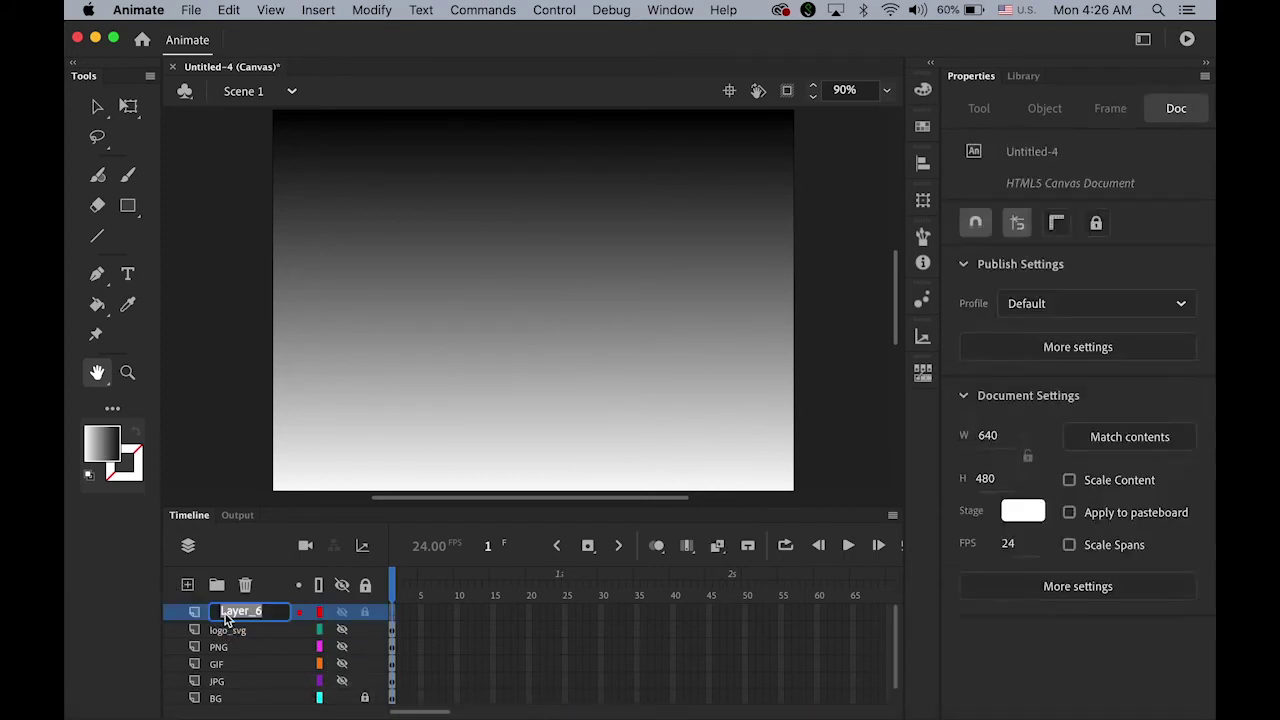
{"action": "type", "text": "PSD_bg"}
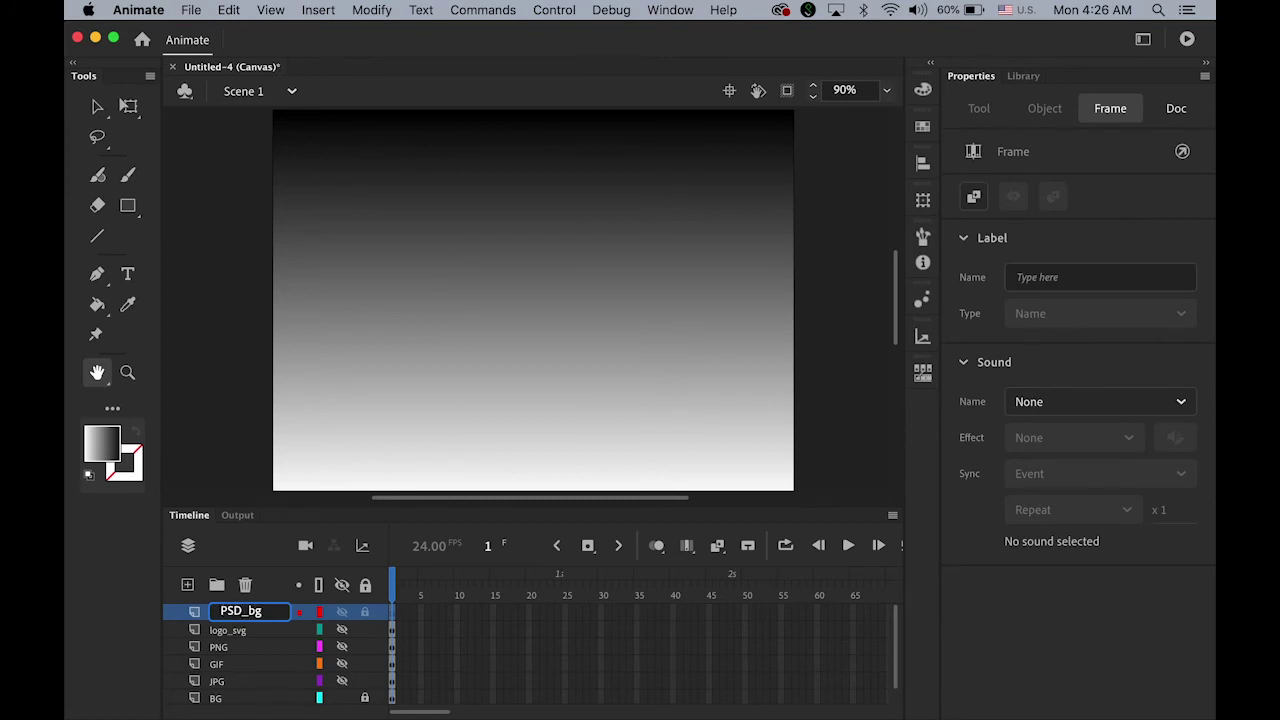
{"action": "key", "text": "Return"}
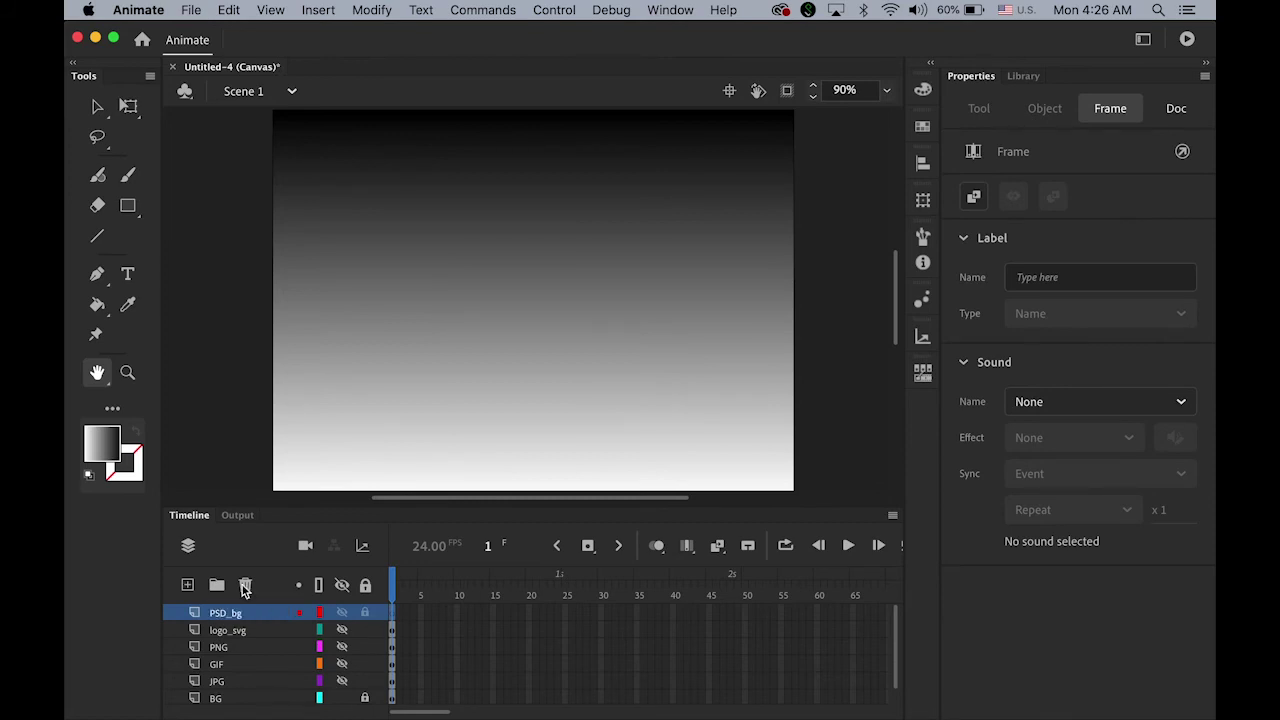
- Add another new layer above PSD_bg named PSD_logo
{"action": "left_click", "coordinate": [187, 585]}
{"action": "double_click", "coordinate": [232, 614]}
{"action": "type", "text": "PSD_"}
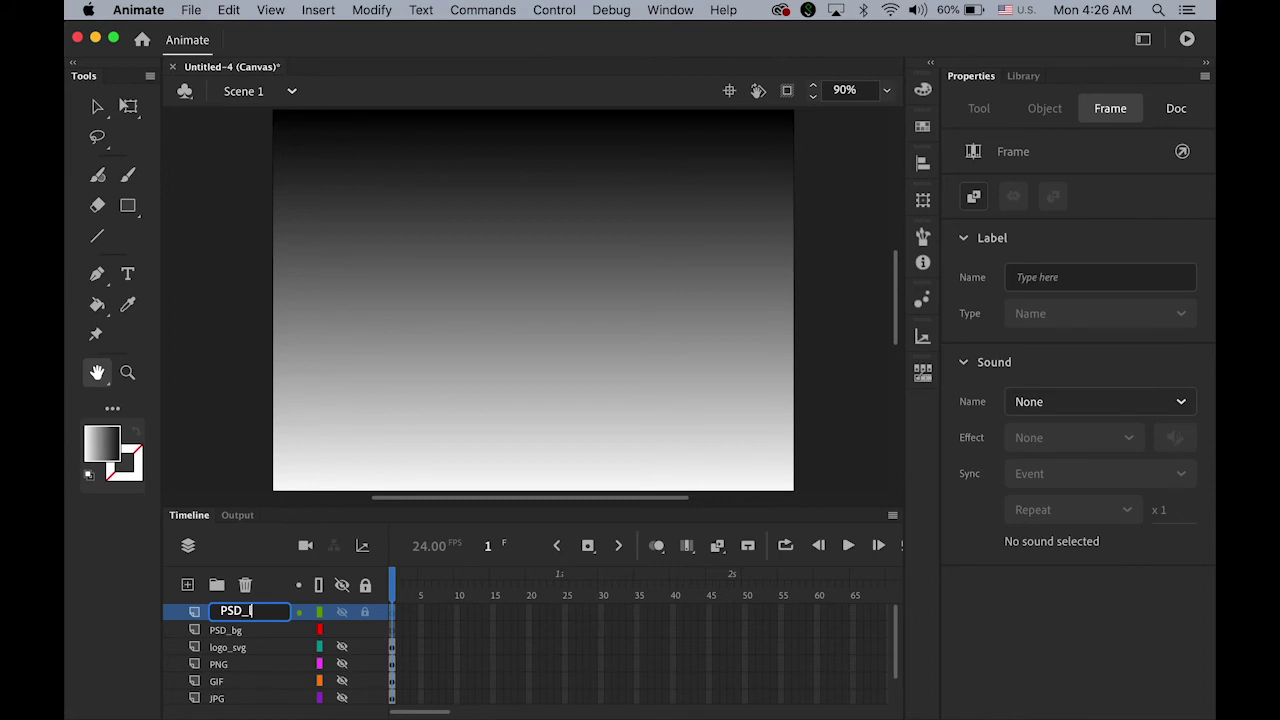
{"action": "type", "text": "logo"}
{"action": "key", "text": "Return"}
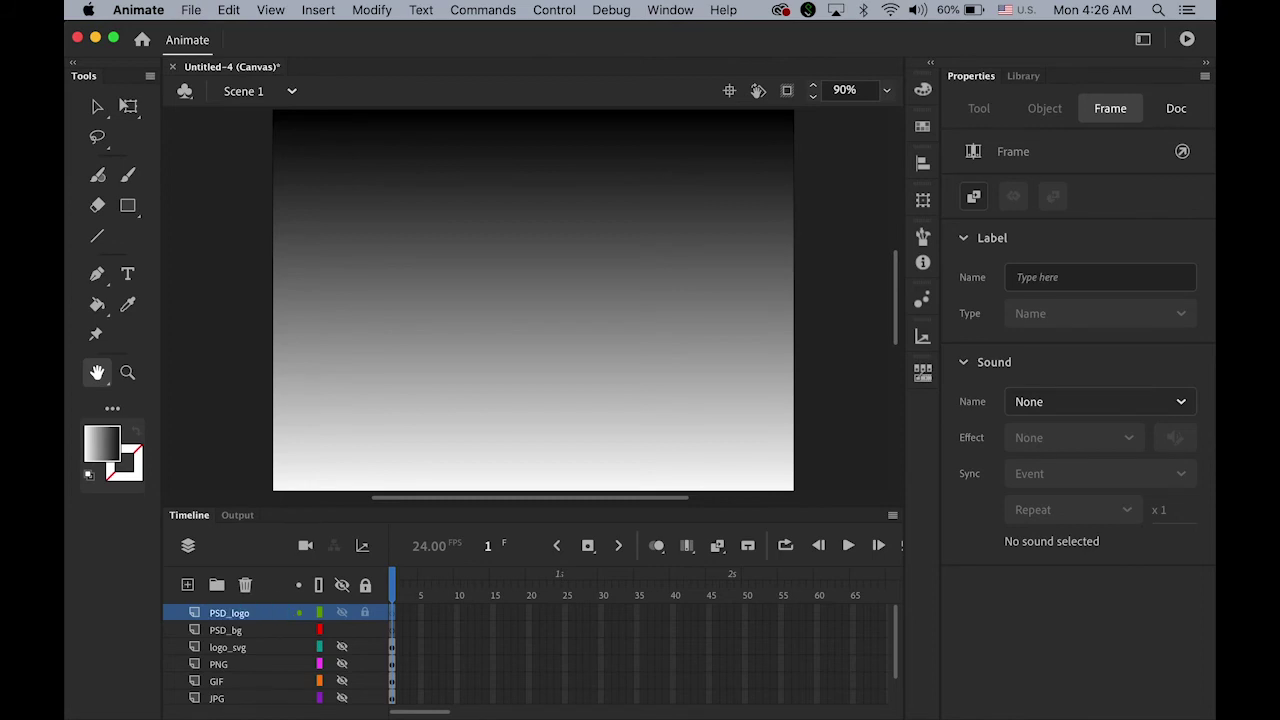
- In Photoshop, select logo.psd's textured background layer, Layer 2, with the rectangular selection tool
{"action": "mouse_move", "coordinate": [523, 710]}
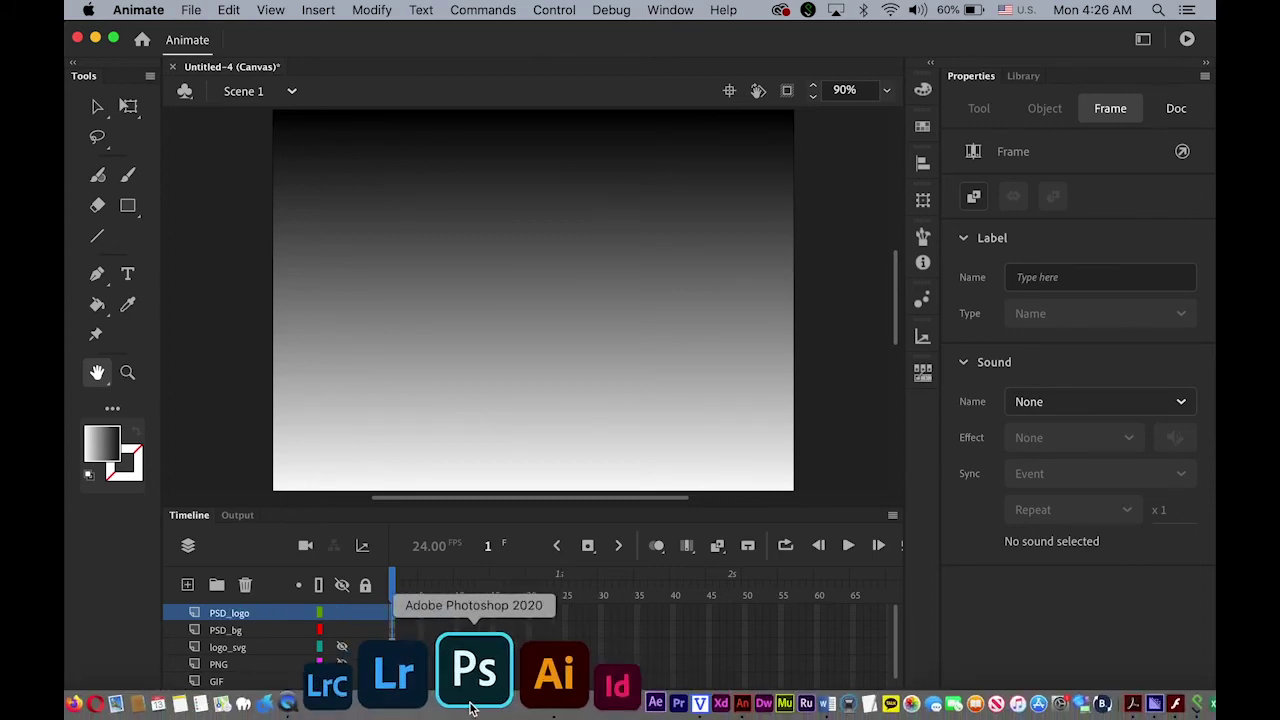
{"action": "left_click", "coordinate": [470, 700]}
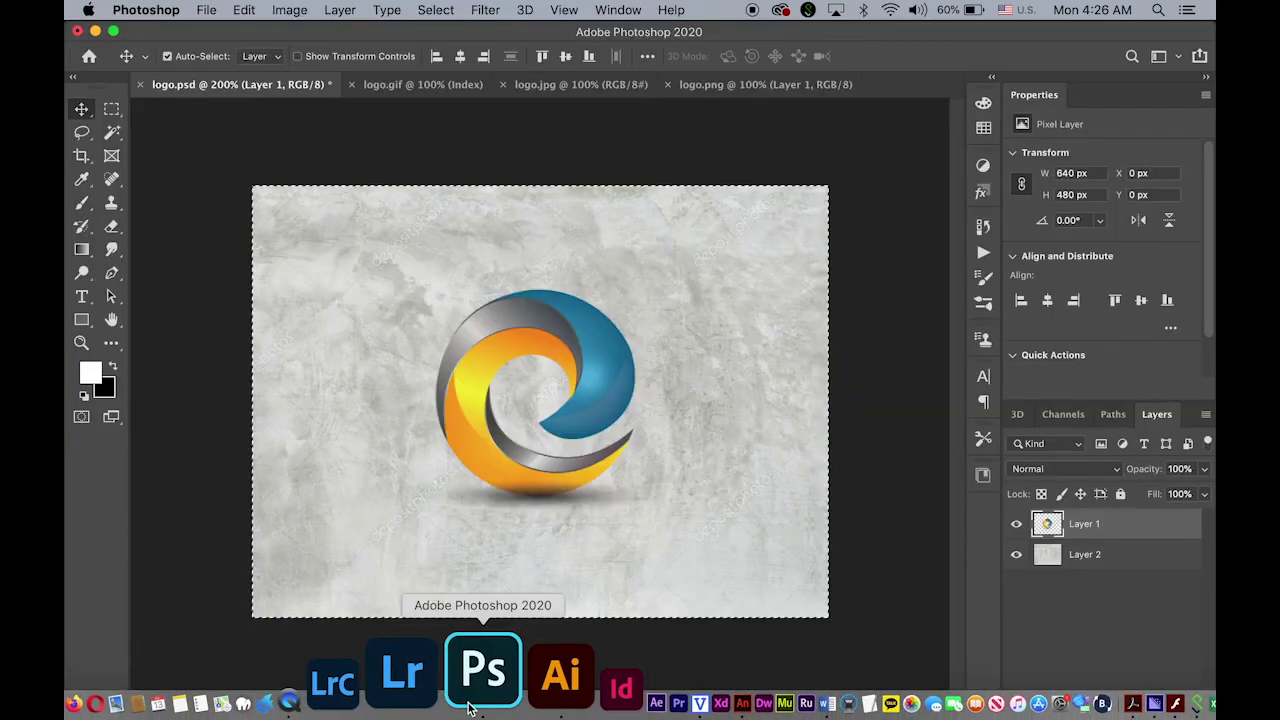
{"action": "left_click", "coordinate": [113, 110]}
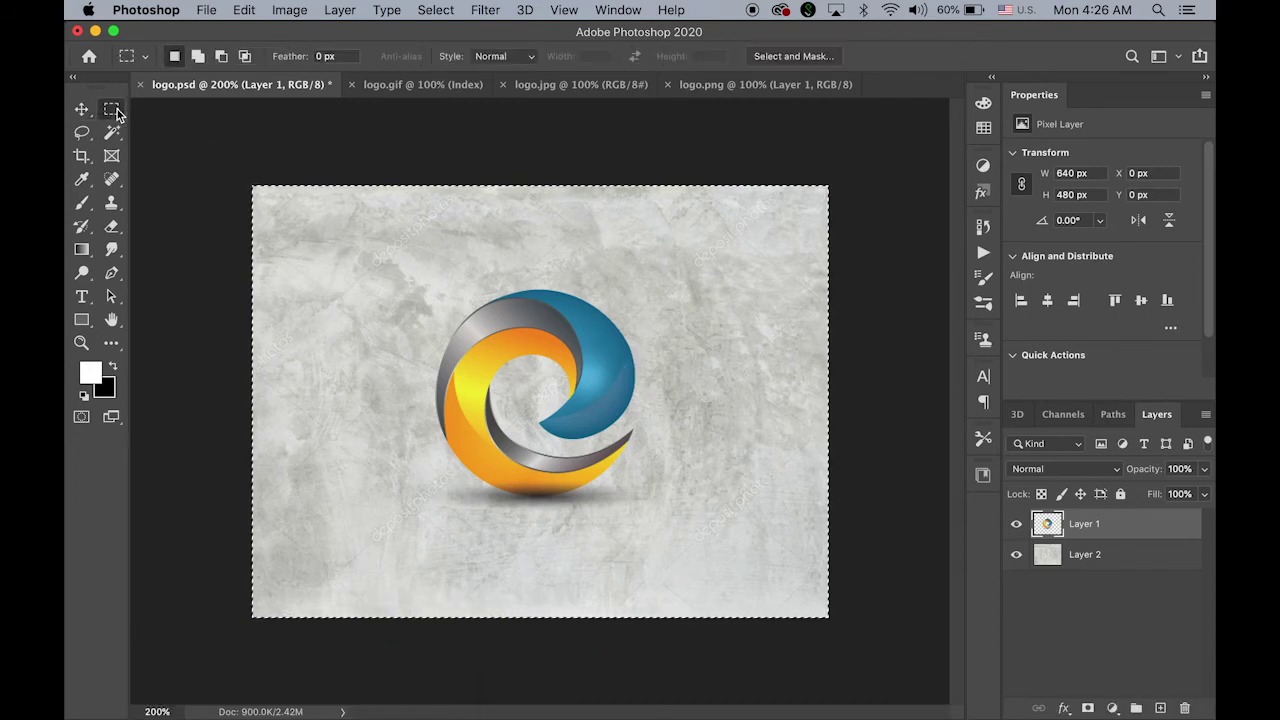
{"action": "left_click", "coordinate": [1112, 556]}
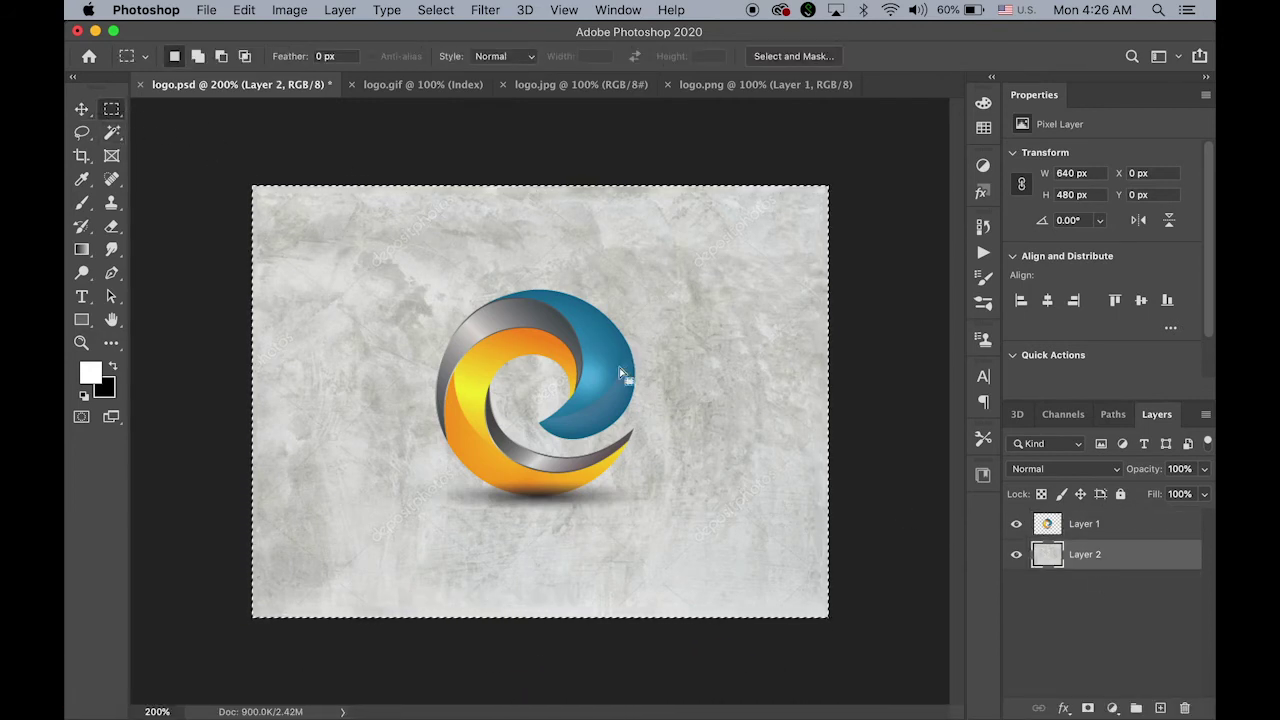
- Copy the background texture with Edit > Copy and return to Animate
{"action": "left_click", "coordinate": [246, 10]}
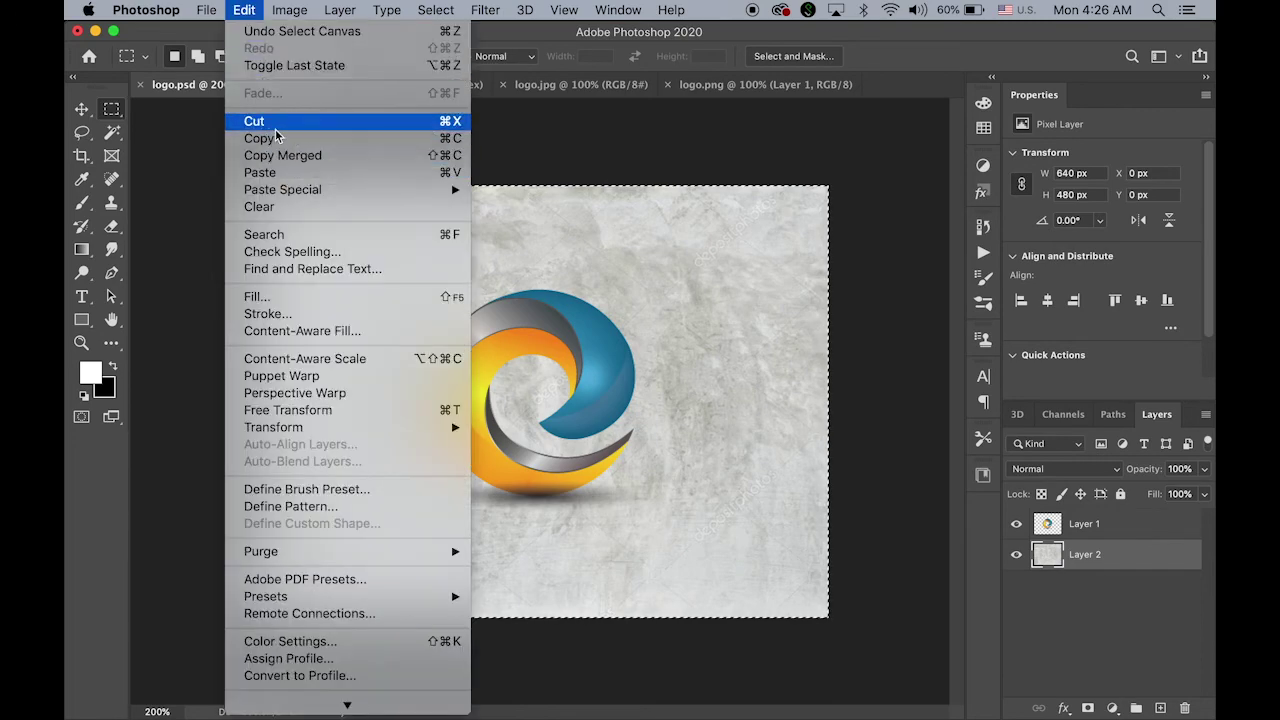
{"action": "left_click", "coordinate": [277, 140]}
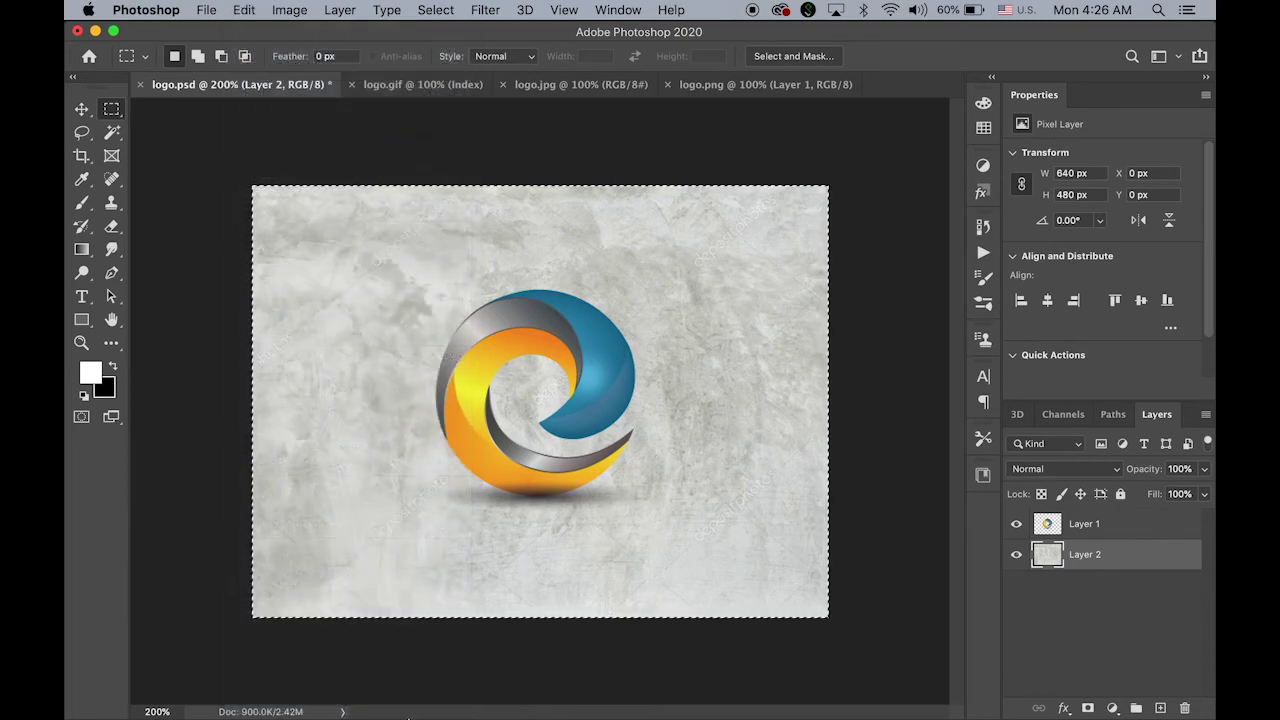
{"action": "mouse_move", "coordinate": [408, 690]}
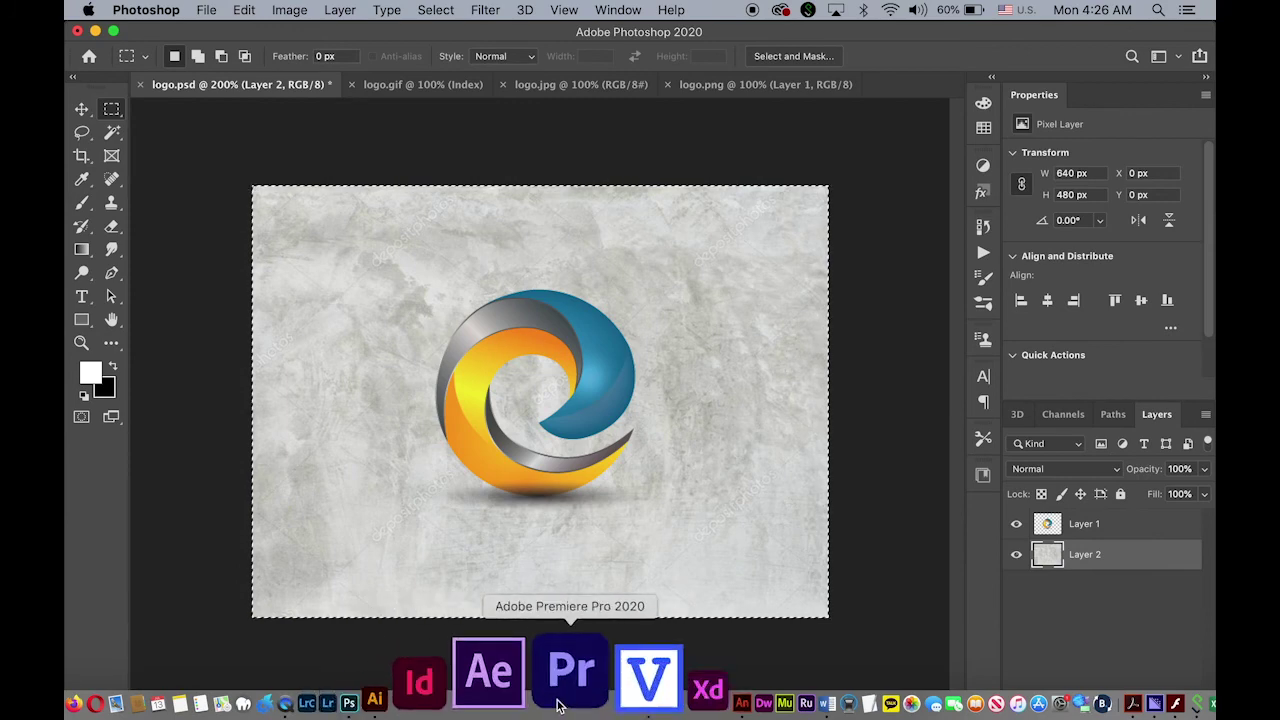
{"action": "left_click", "coordinate": [622, 698]}
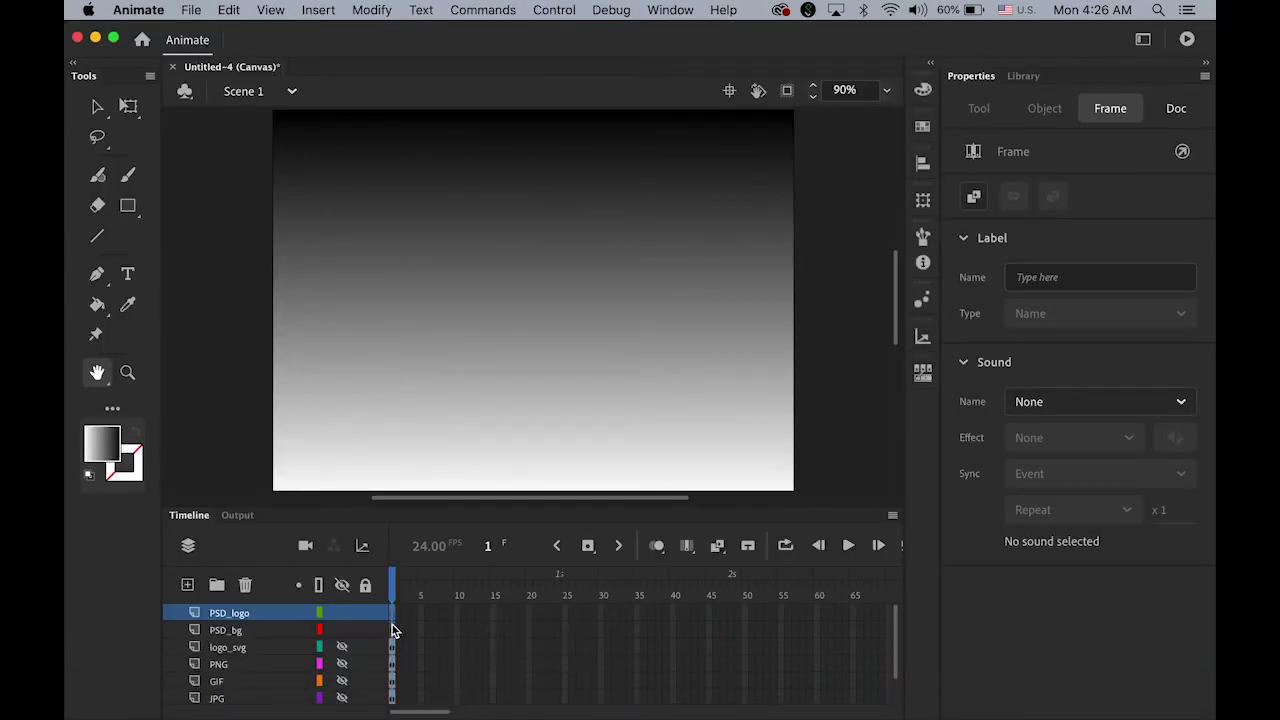
- Select the PSD_bg layer to receive the texture, then select the logo's Layer 1 in Photoshop
{"action": "left_click", "coordinate": [262, 631]}
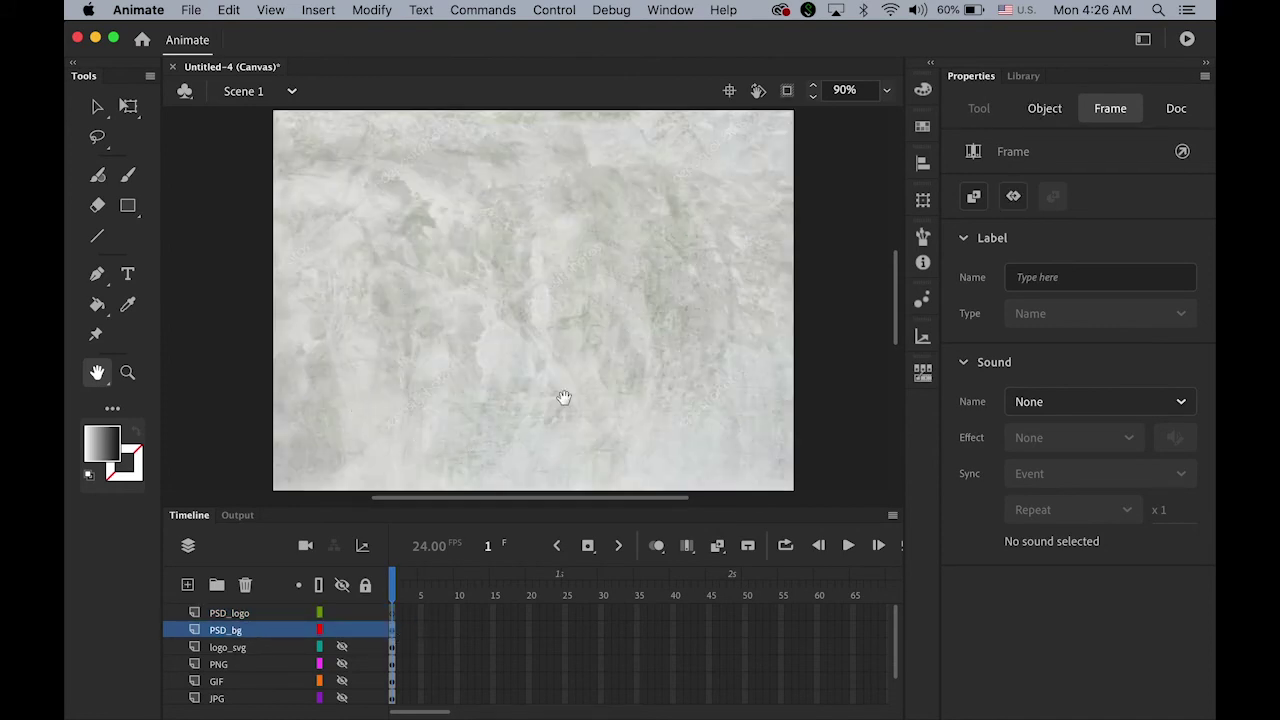
{"action": "mouse_move", "coordinate": [528, 705]}
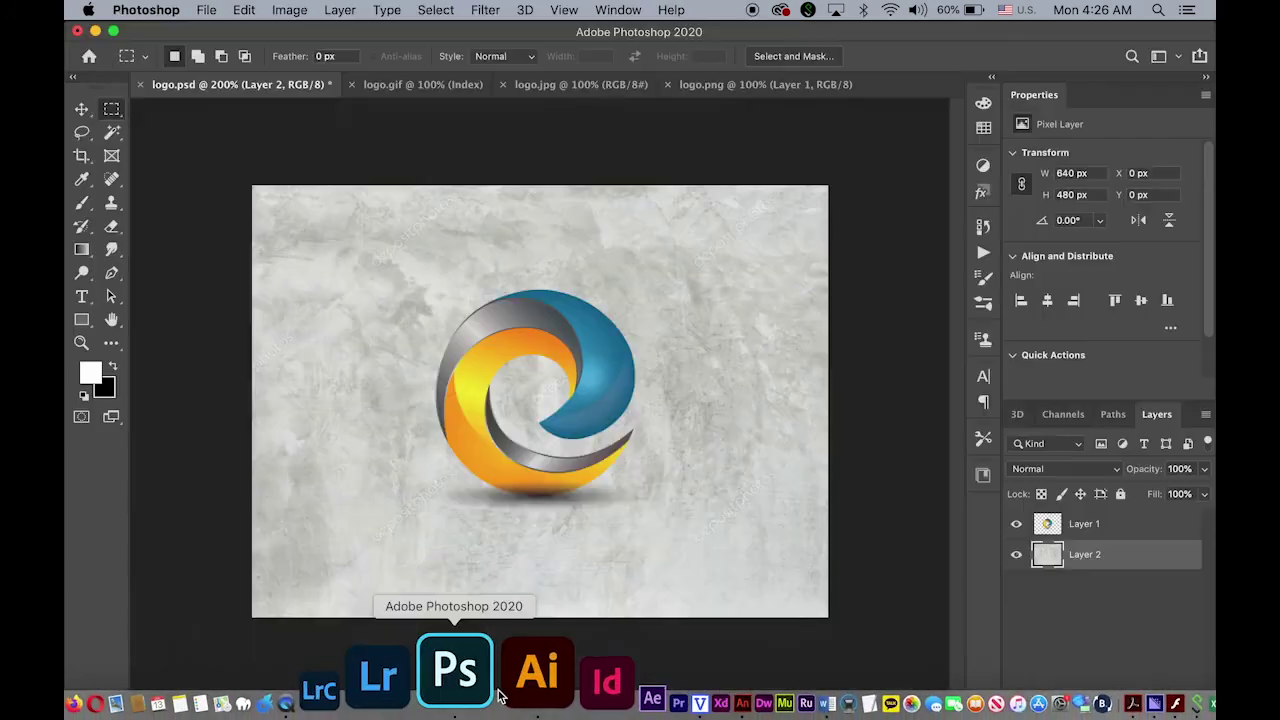
{"action": "left_click", "coordinate": [454, 678]}
{"action": "left_click_drag", "start_coordinate": [1104, 530], "coordinate": [1060, 545]}
{"action": "mouse_move", "coordinate": [137, 700]}
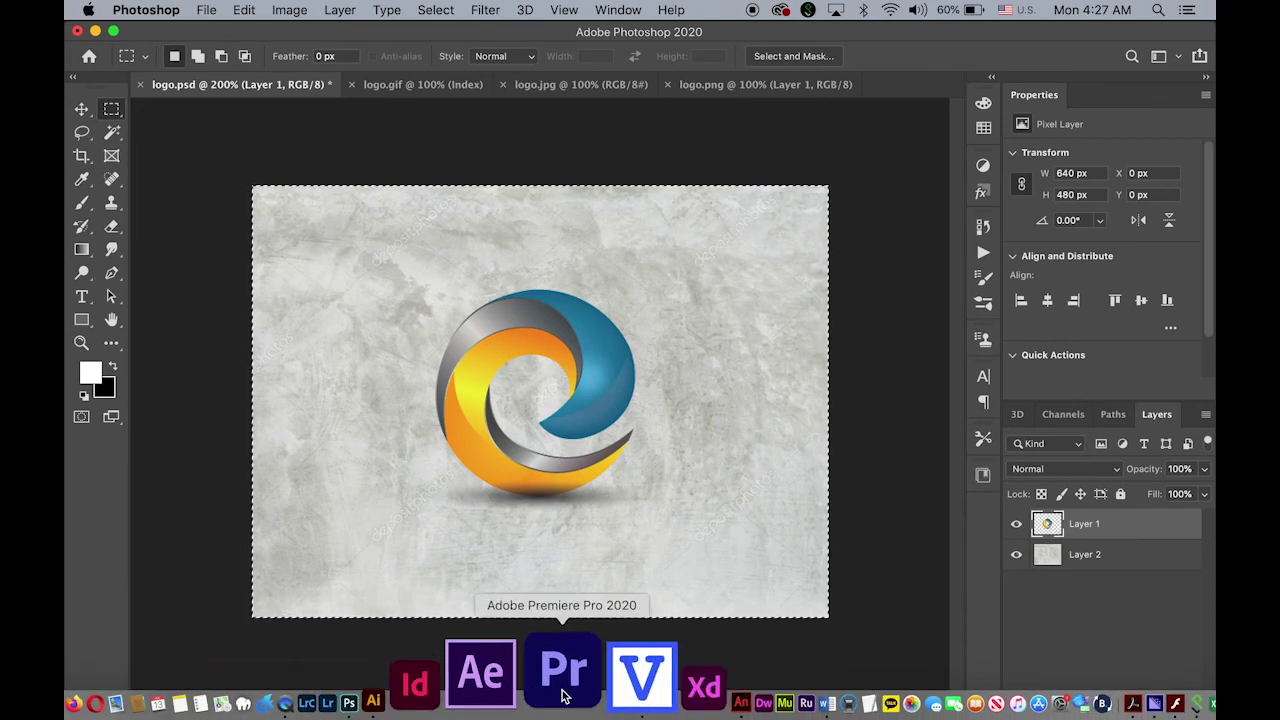
- Paste the Photoshop swirl logo into the PSD_logo layer and deselect it on the stage
{"action": "left_click", "coordinate": [612, 680]}
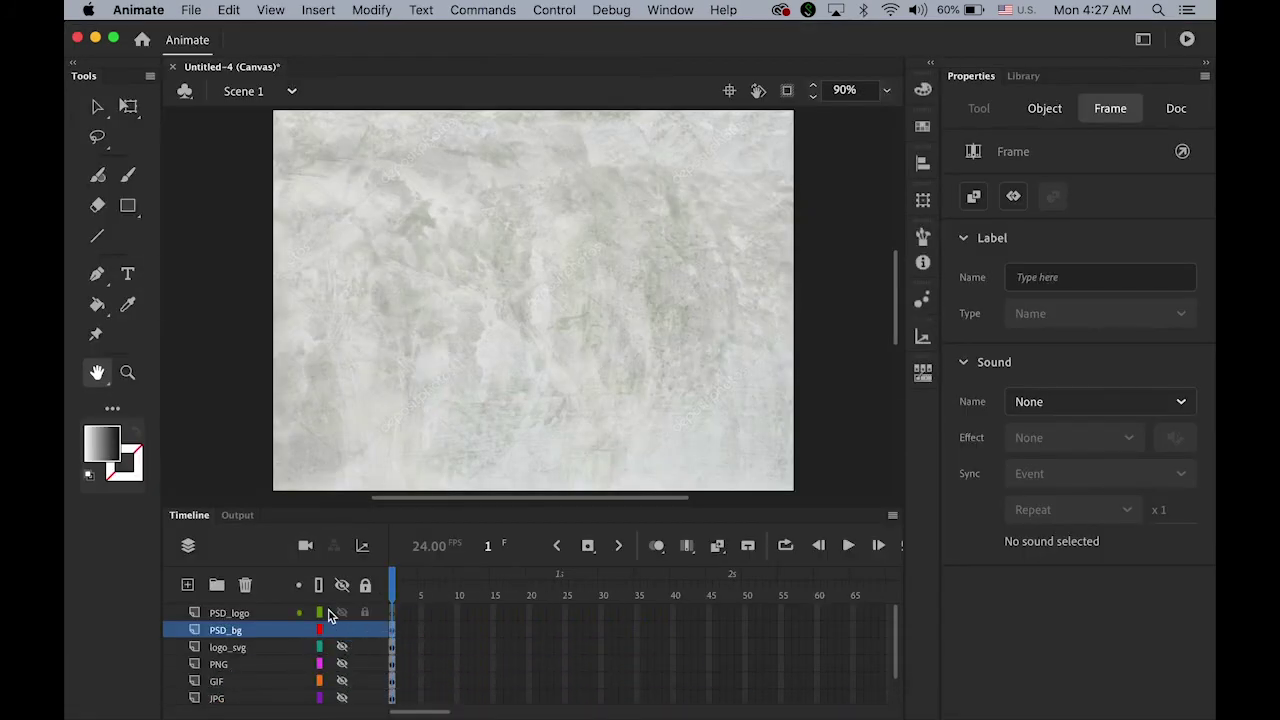
{"action": "left_click", "coordinate": [229, 612]}
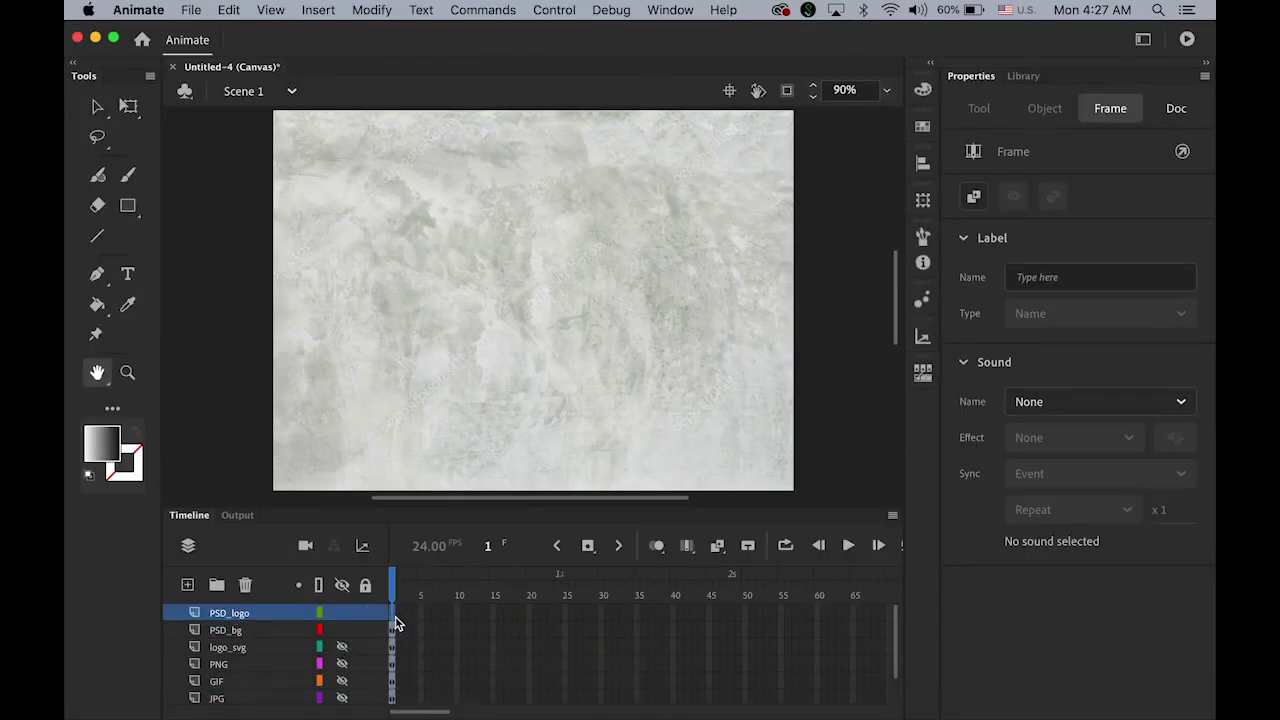
{"action": "key", "text": "super+v"}
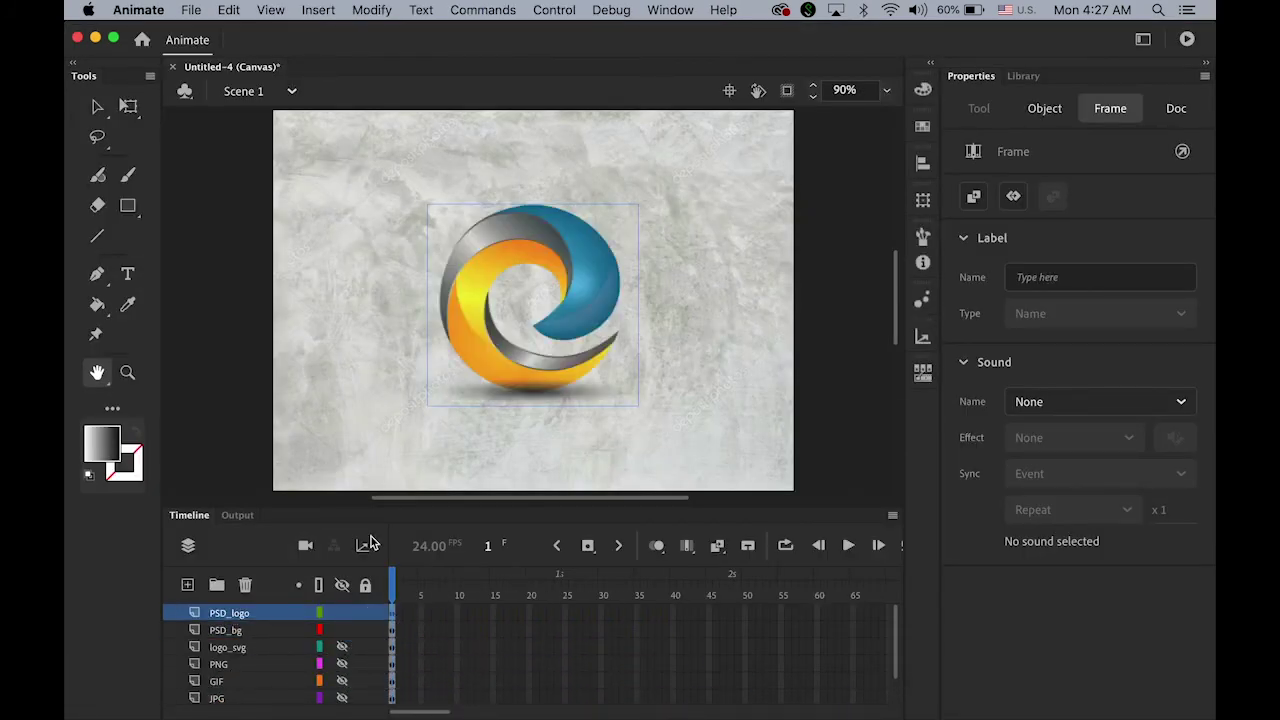
{"action": "left_click", "coordinate": [96, 108]}
{"action": "left_click", "coordinate": [540, 420]}
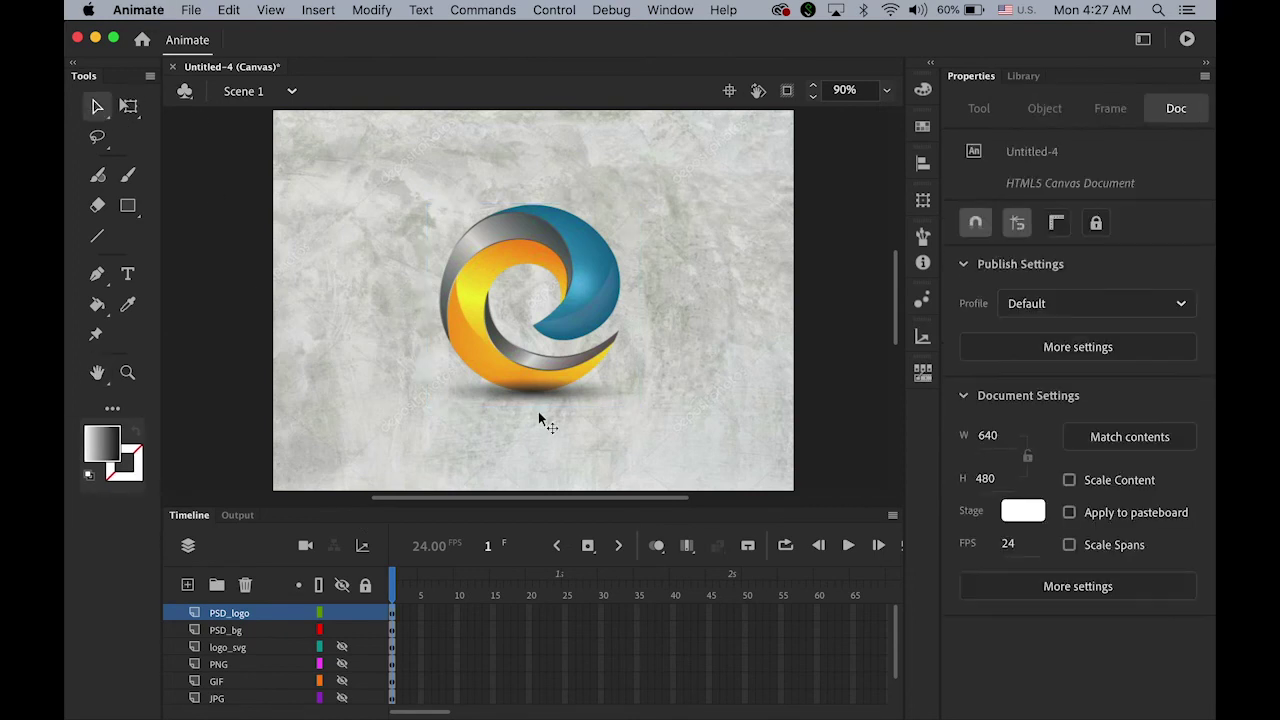